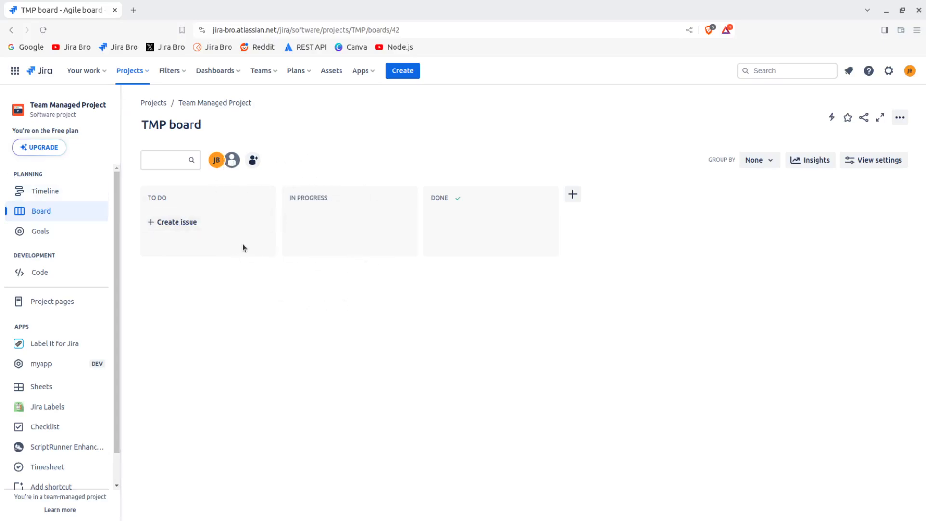
Create an issue named test in the To Do column
{"action": "left_click", "coordinate": [202, 225]}
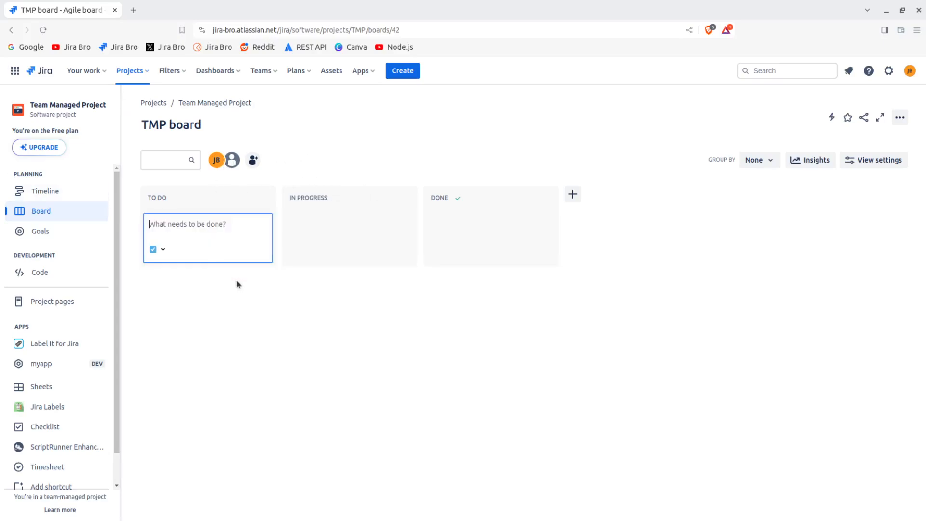
{"action": "type", "text": "test"}
{"action": "key", "text": "Return"}
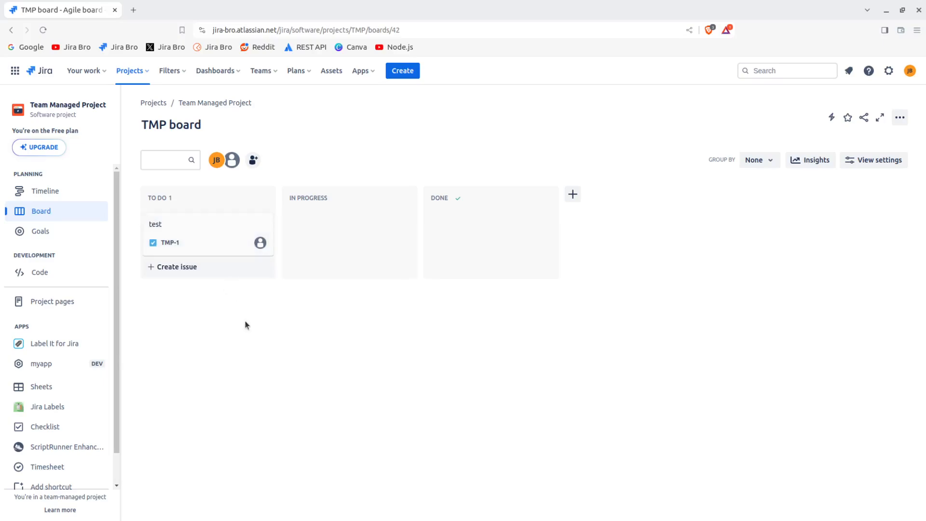
Open the test issue and review the fields in its details panel, then close it
{"action": "left_click", "coordinate": [231, 246]}
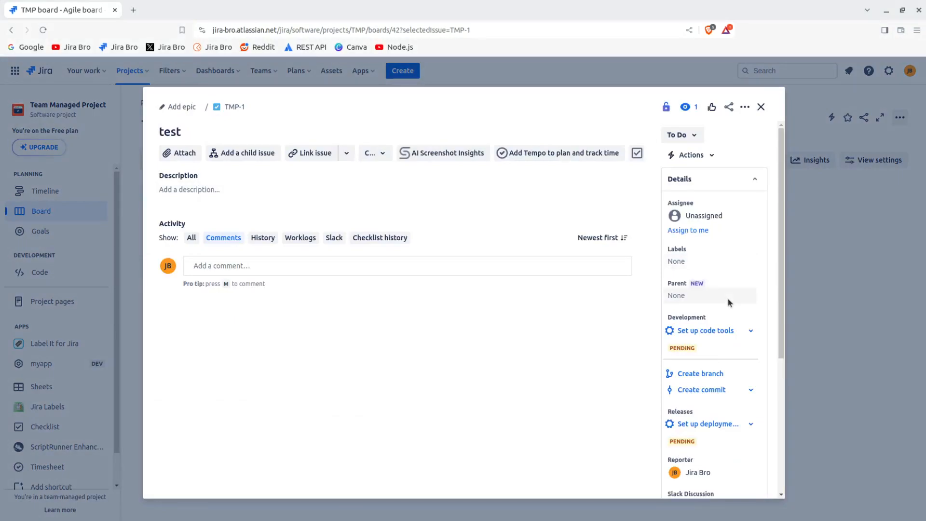
{"action": "scroll", "coordinate": [729, 299], "scroll_direction": "down", "scroll_amount": 4}
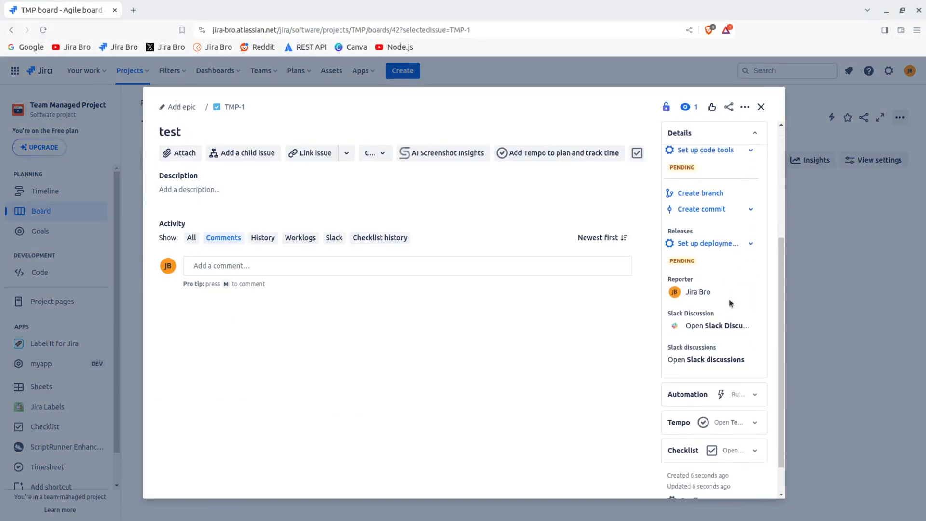
{"action": "scroll", "coordinate": [730, 302], "scroll_direction": "up", "scroll_amount": 3}
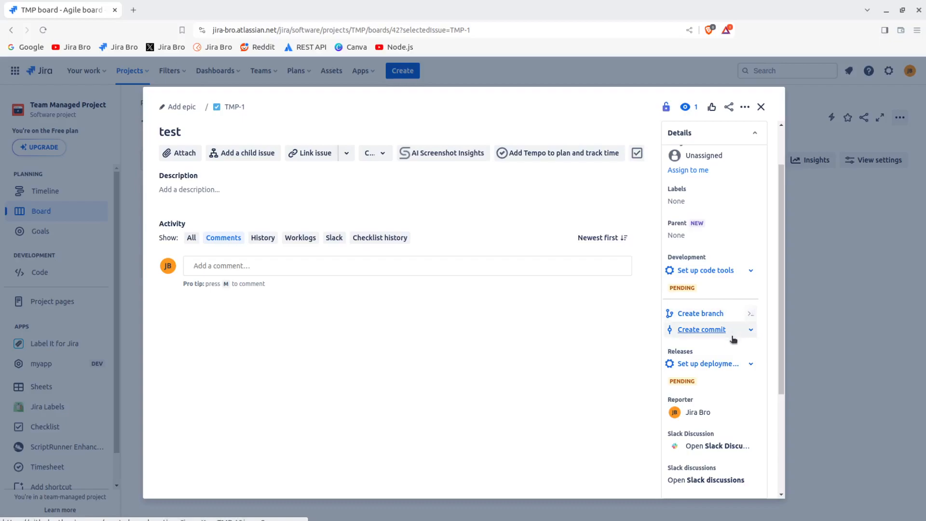
{"action": "scroll", "coordinate": [729, 342], "scroll_direction": "down", "scroll_amount": 3}
{"action": "scroll", "coordinate": [711, 377], "scroll_direction": "down", "scroll_amount": 1}
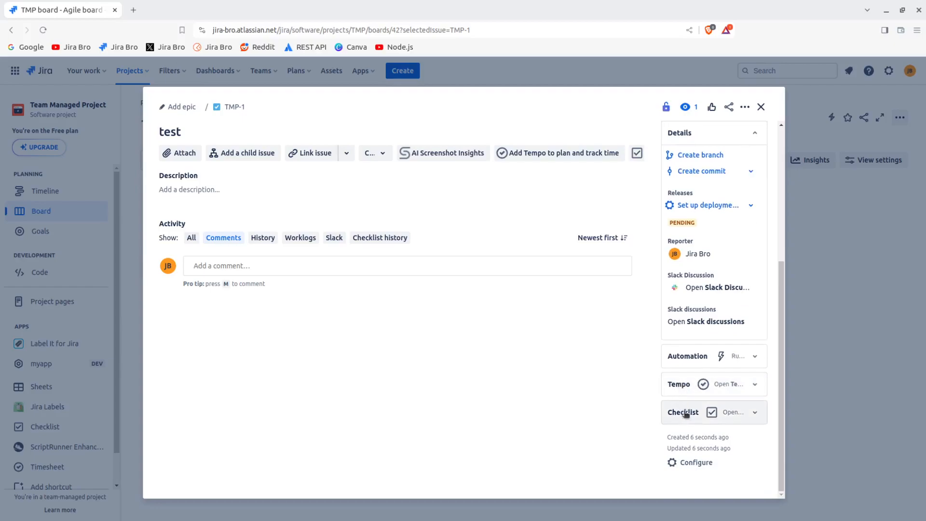
{"action": "scroll", "coordinate": [699, 343], "scroll_direction": "up", "scroll_amount": 3}
{"action": "scroll", "coordinate": [699, 343], "scroll_direction": "down", "scroll_amount": 3}
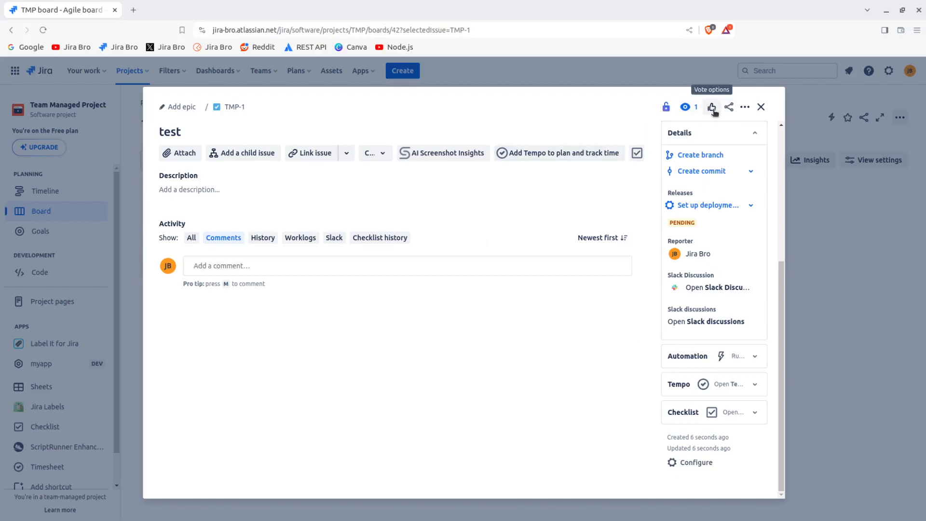
{"action": "left_click", "coordinate": [761, 106]}
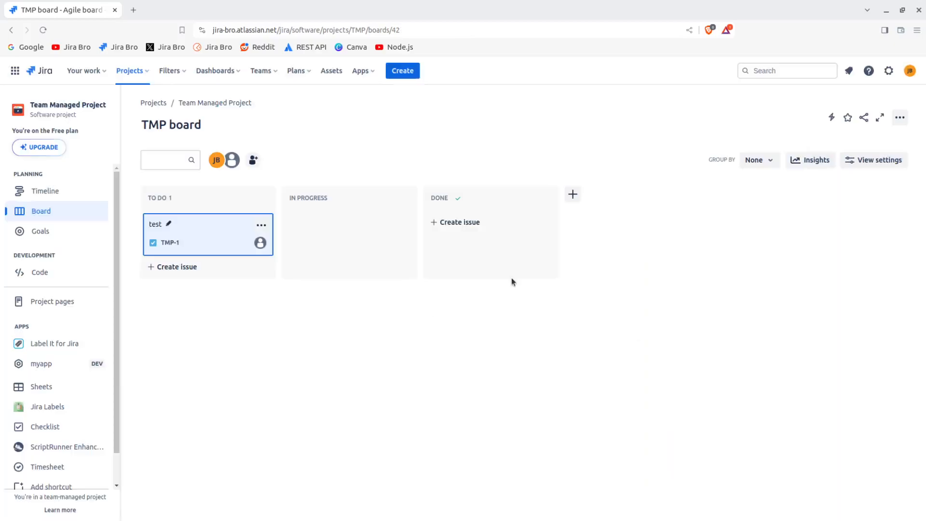
Move the test issue from To Do to the Done column
{"action": "left_click", "coordinate": [433, 350]}
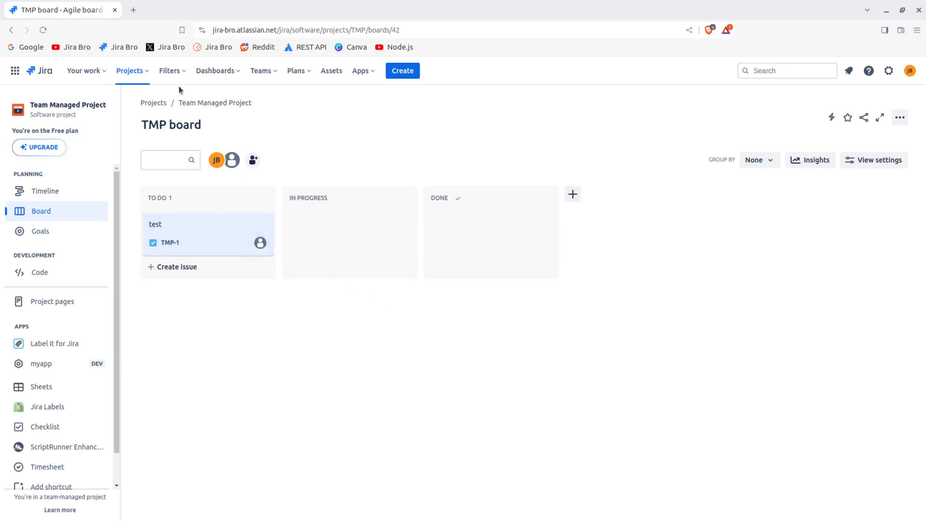
{"action": "left_click_drag", "start_coordinate": [170, 219], "coordinate": [490, 223]}
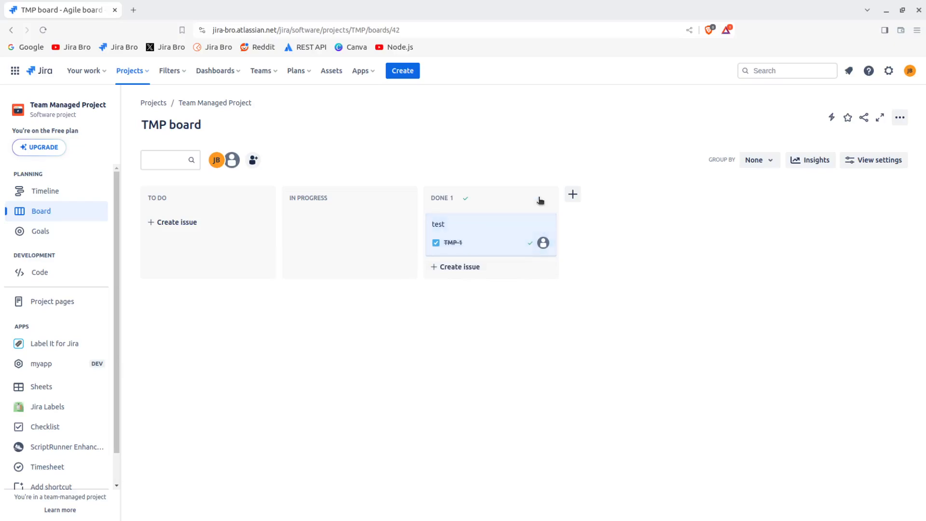
{"action": "left_click", "coordinate": [543, 226]}
{"action": "left_click", "coordinate": [542, 225]}
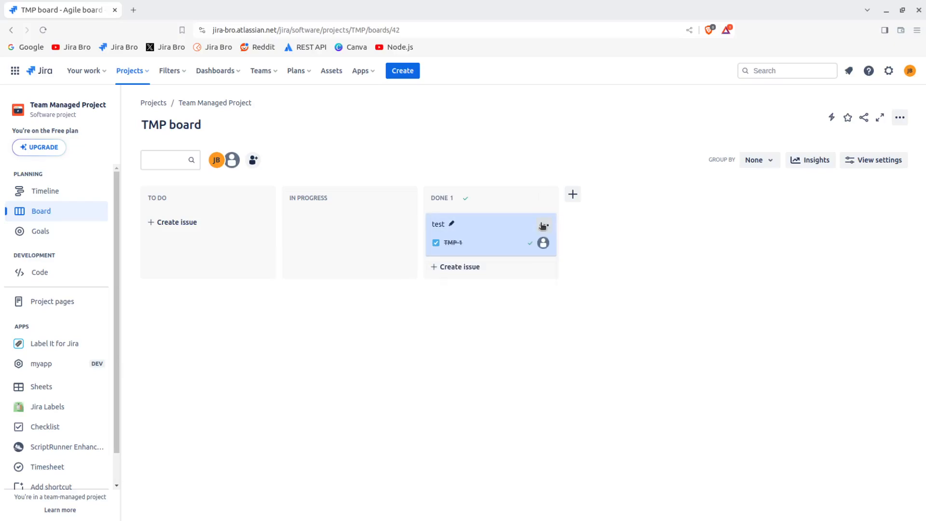
{"action": "left_click", "coordinate": [547, 199]}
{"action": "left_click", "coordinate": [547, 199]}
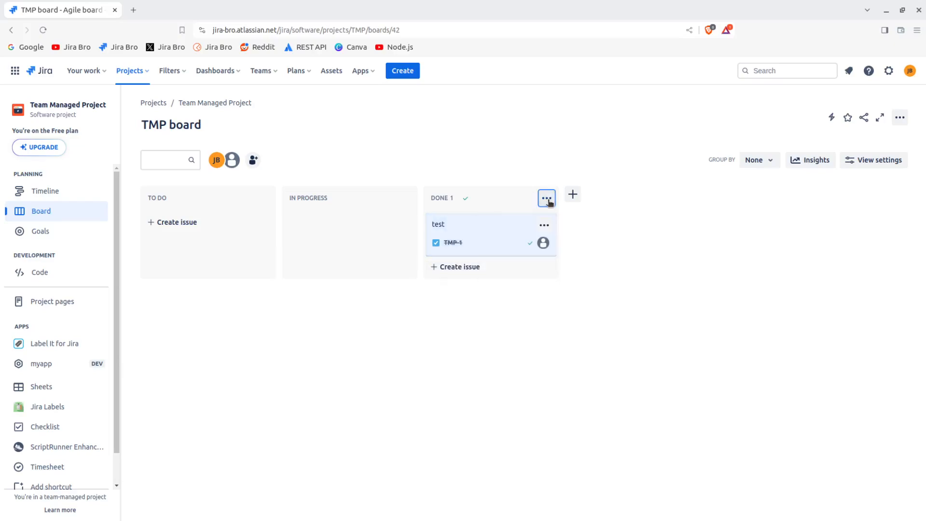
Create an issue named ok in To Do and move it to the Done column
{"action": "left_click", "coordinate": [211, 223]}
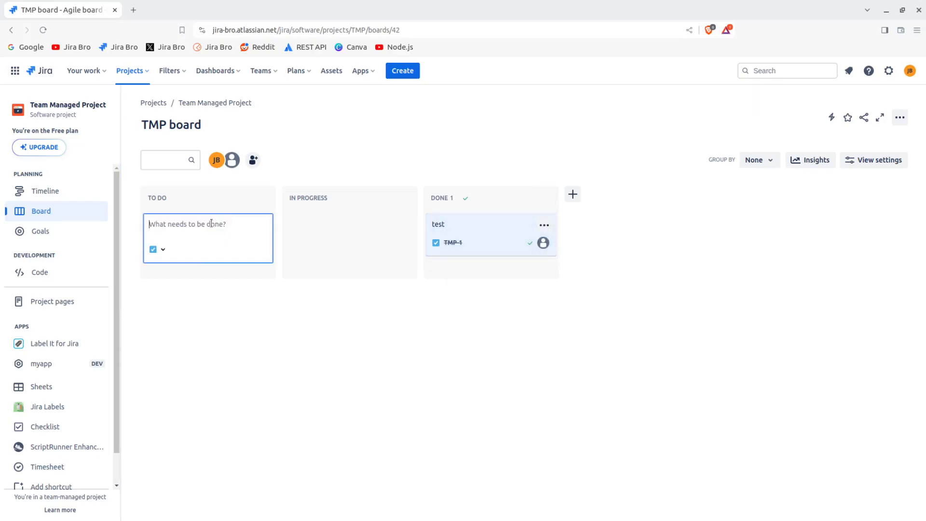
{"action": "type", "text": "ok"}
{"action": "key", "text": "Return"}
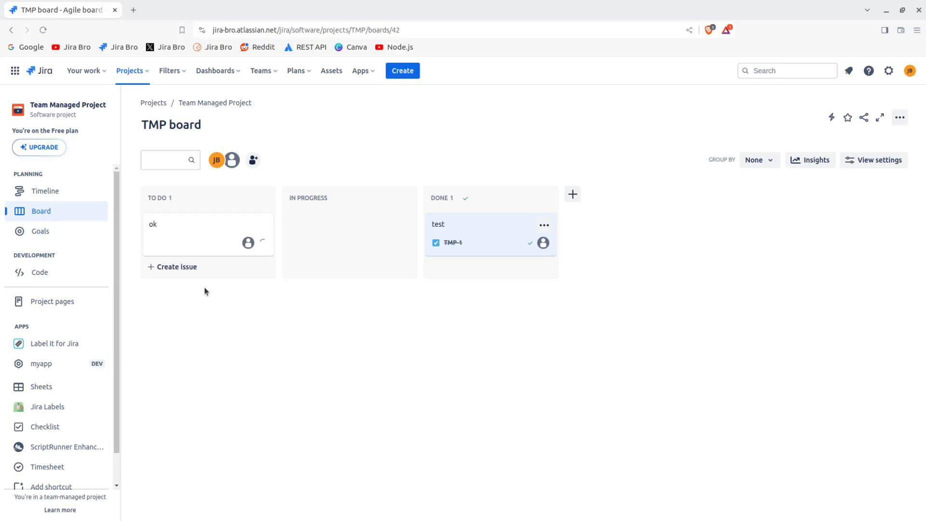
{"action": "left_click_drag", "start_coordinate": [197, 232], "coordinate": [583, 352]}
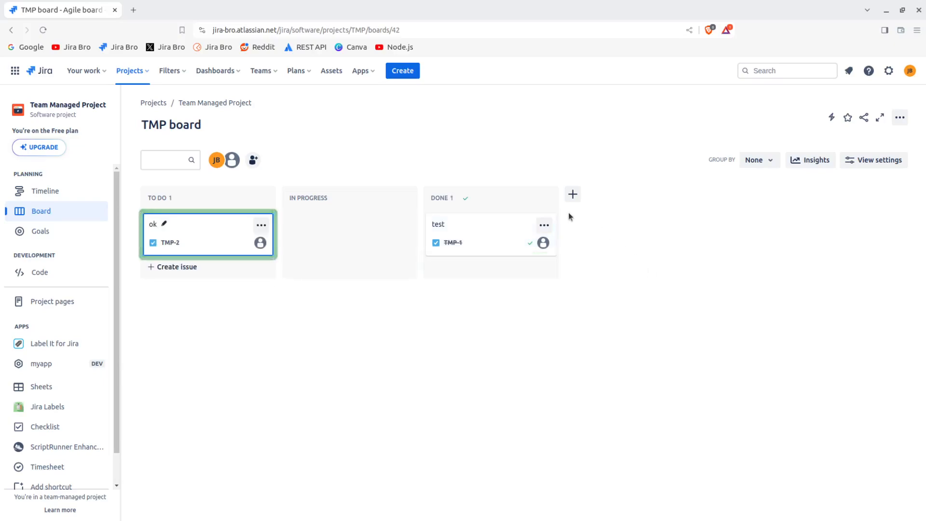
{"action": "left_click_drag", "start_coordinate": [213, 230], "coordinate": [472, 359]}
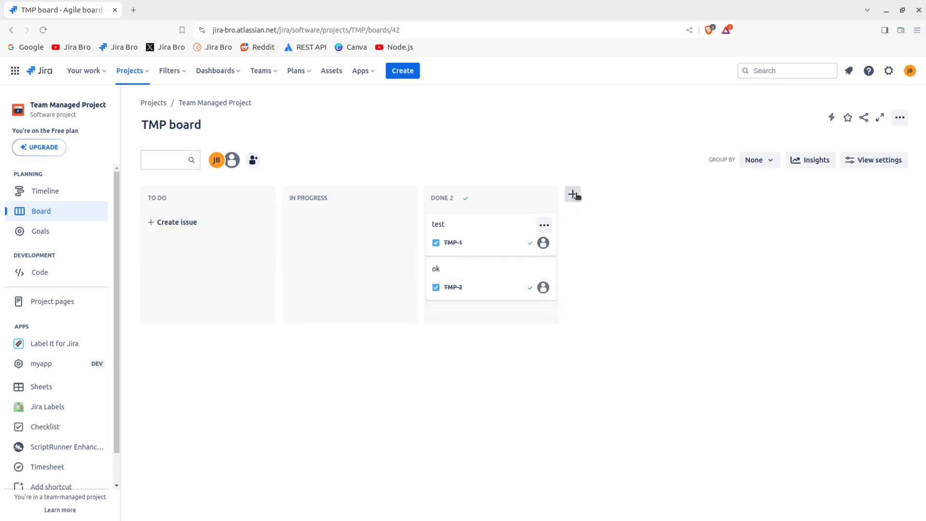
Clear the done issues from the Done column
{"action": "left_click", "coordinate": [545, 199]}
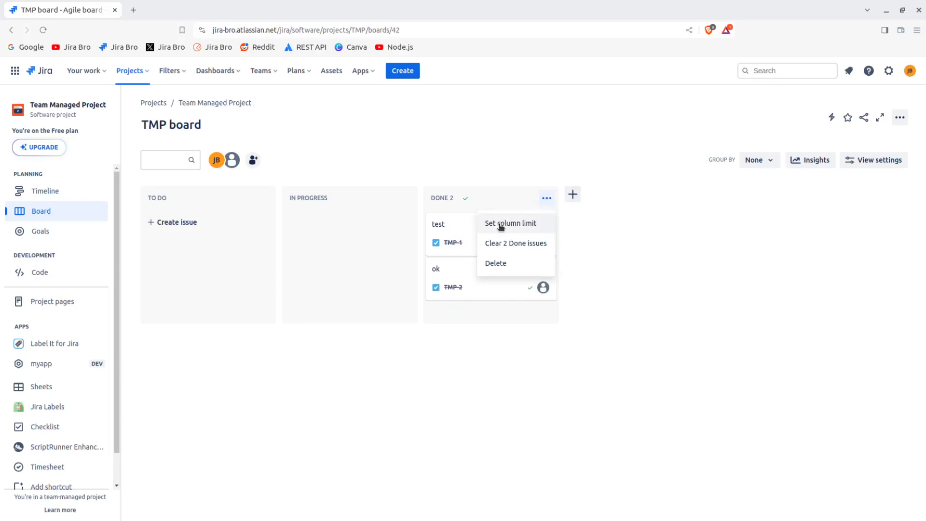
{"action": "left_click", "coordinate": [501, 251]}
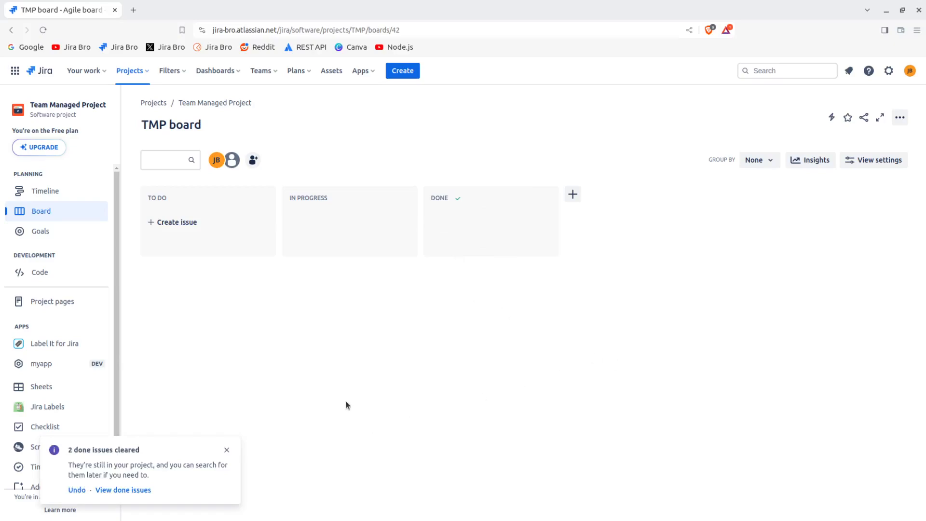
Open the cleared done issues in a new tab, inspect the status query, and close the tab
{"action": "middle_click", "coordinate": [137, 489]}
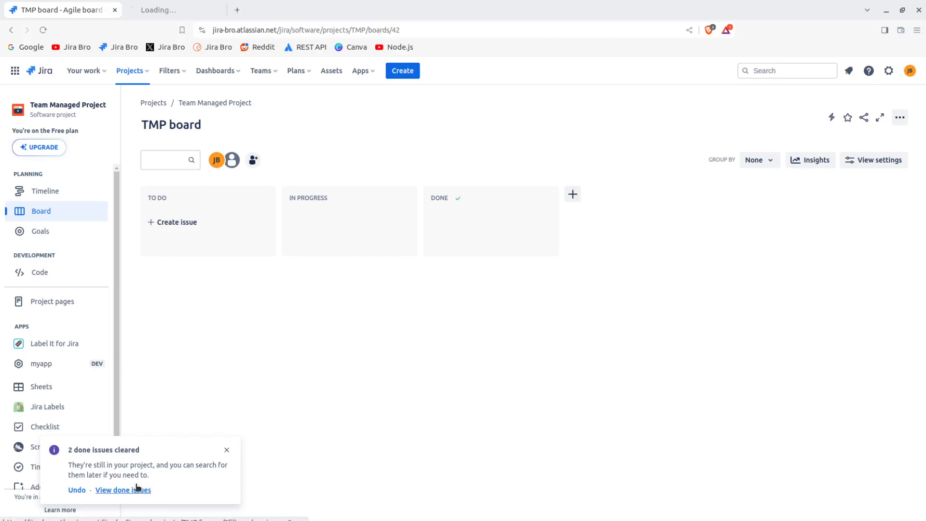
{"action": "left_click", "coordinate": [162, 11]}
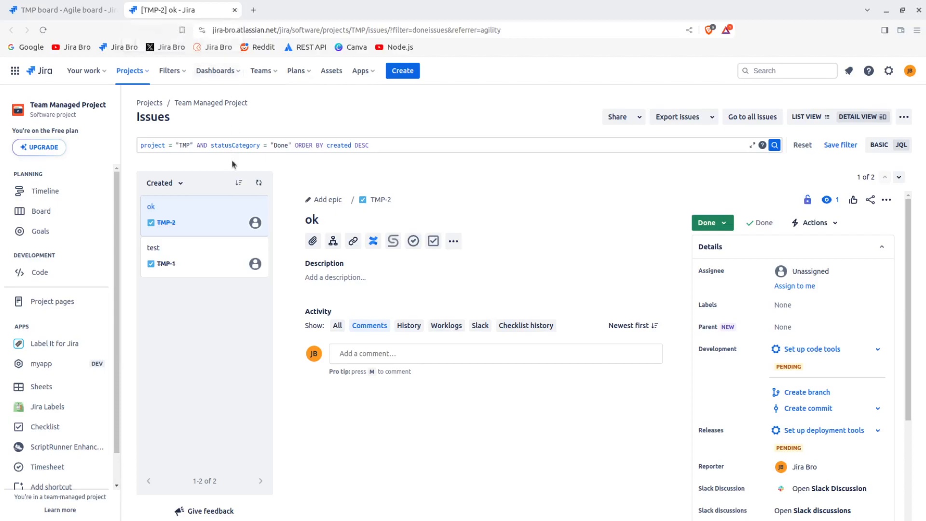
{"action": "left_click_drag", "start_coordinate": [211, 144], "coordinate": [291, 140]}
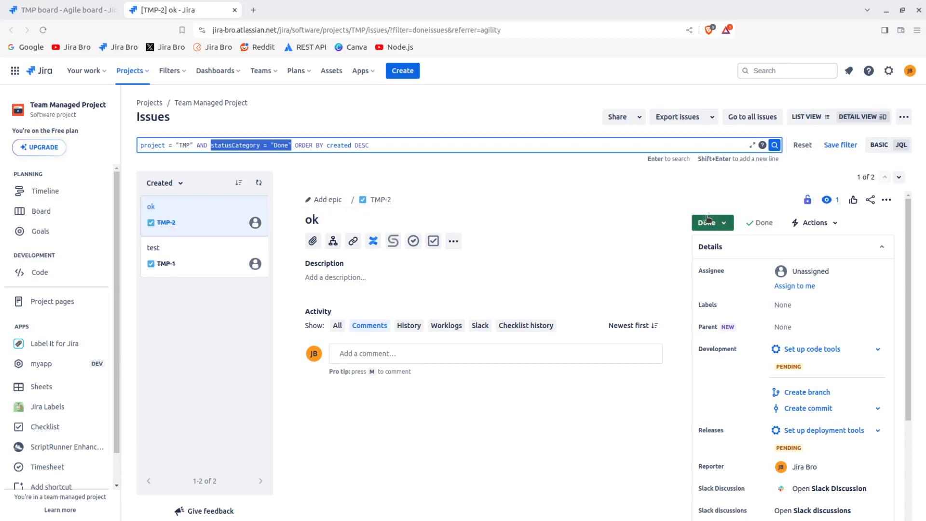
{"action": "left_click", "coordinate": [235, 10]}
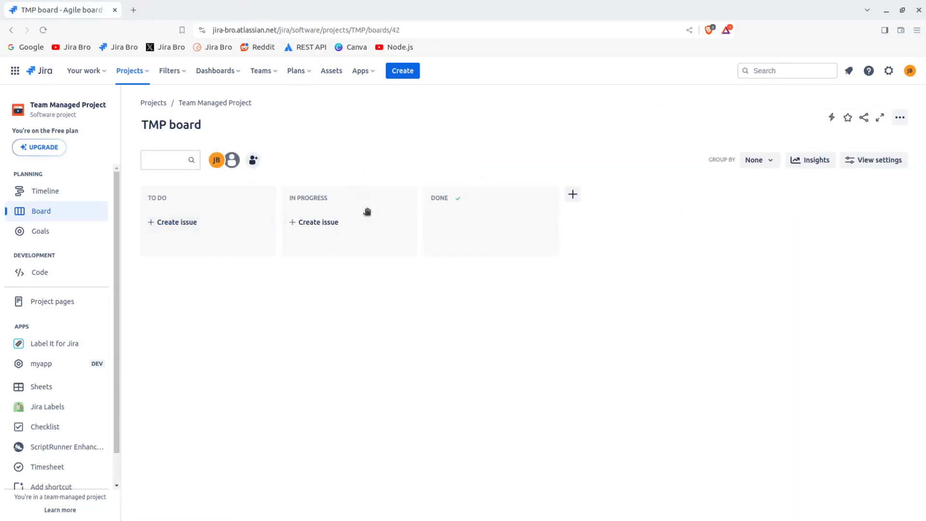
Open the board's workflow editor and add a new done status named Approved
{"action": "left_click", "coordinate": [895, 123]}
{"action": "left_click", "coordinate": [882, 142]}
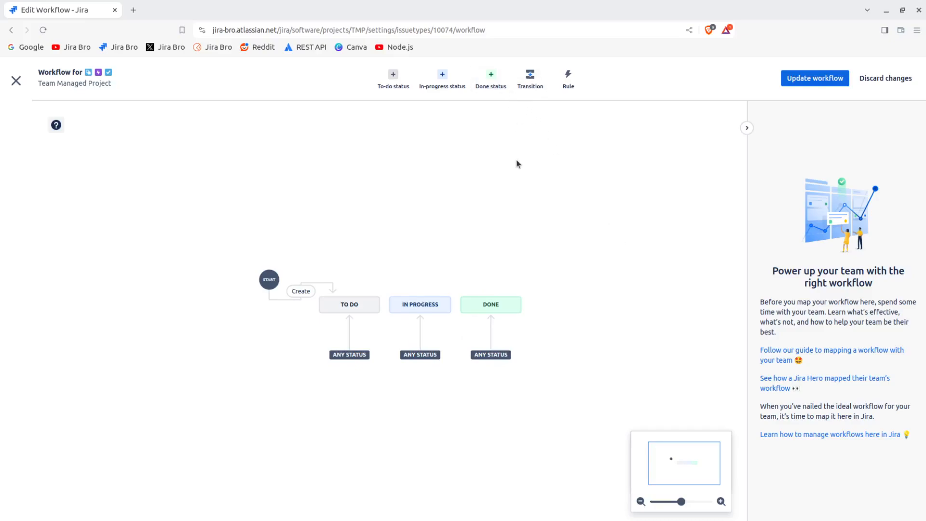
{"action": "left_click", "coordinate": [491, 78]}
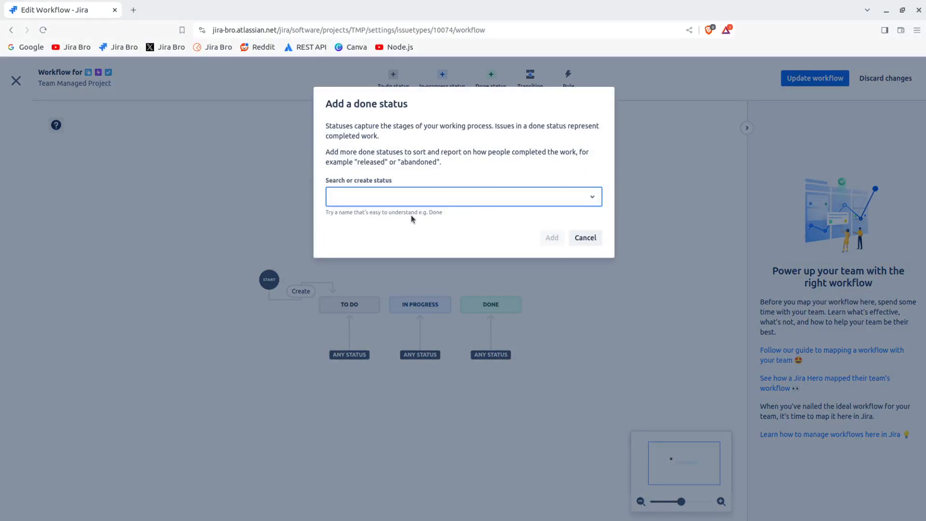
{"action": "type", "text": "App"}
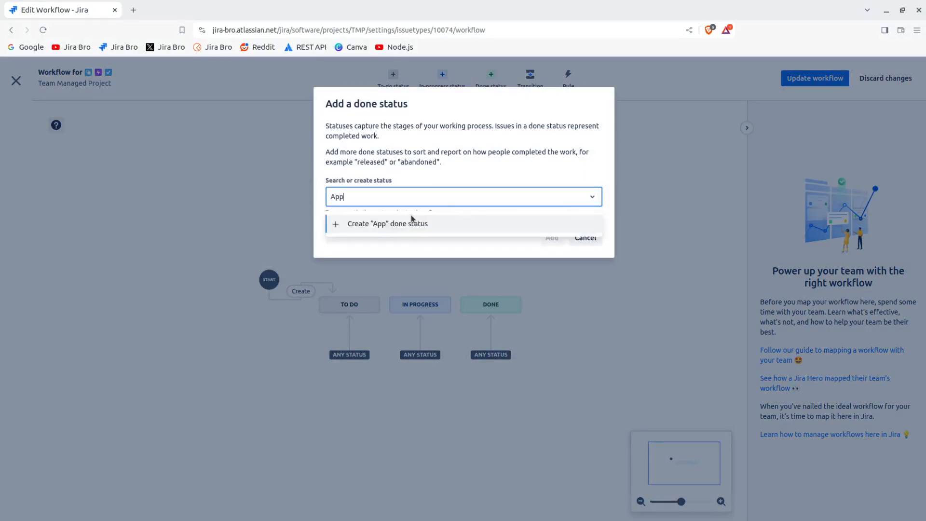
{"action": "type", "text": "roved"}
{"action": "left_click", "coordinate": [419, 223]}
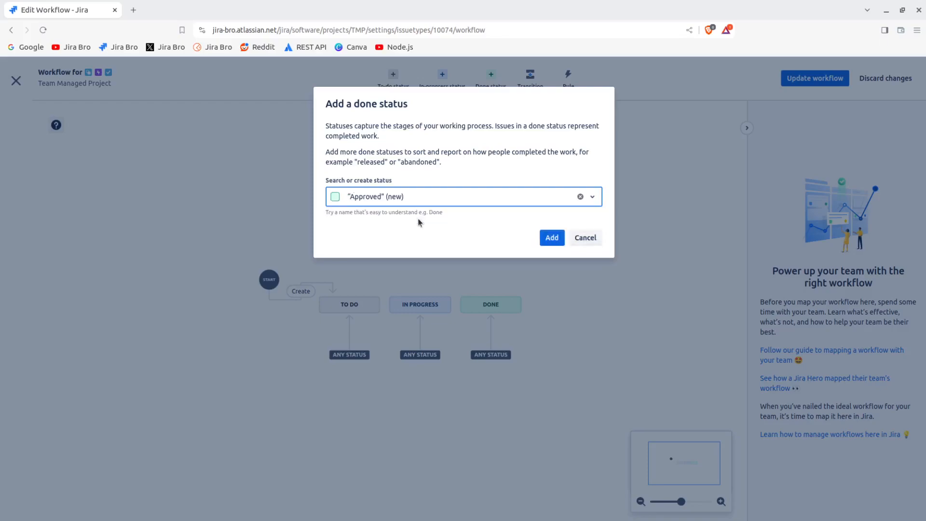
{"action": "left_click", "coordinate": [552, 237]}
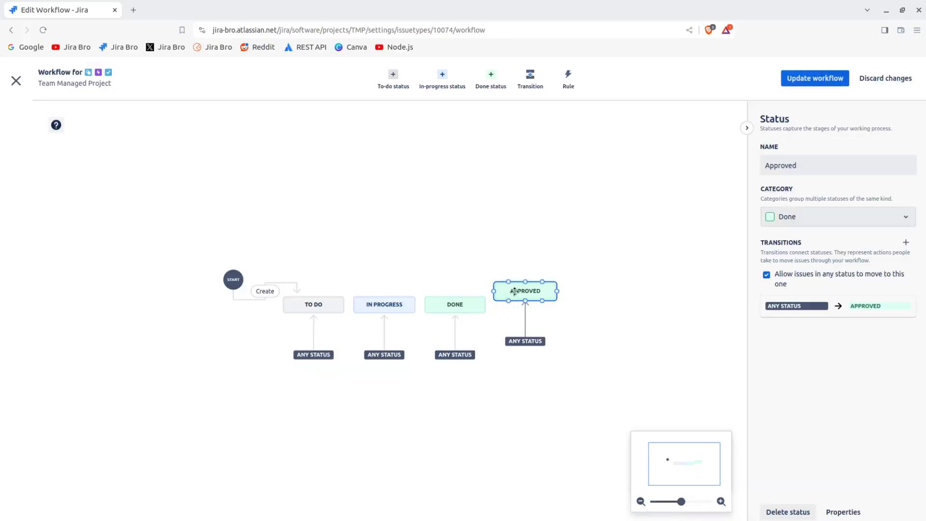
Align the Approved status with the others and save the workflow for Task, Epic and Subtask
{"action": "left_click_drag", "start_coordinate": [531, 292], "coordinate": [531, 305]}
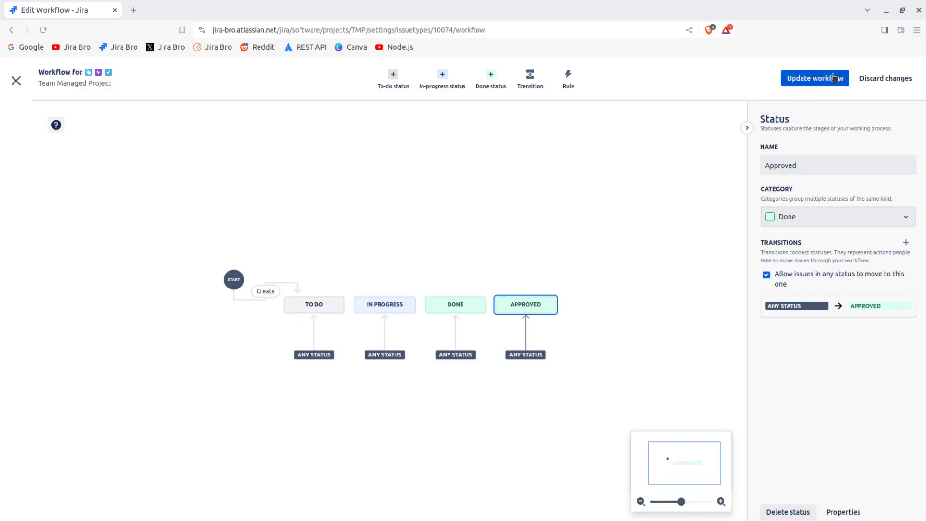
{"action": "left_click", "coordinate": [816, 78]}
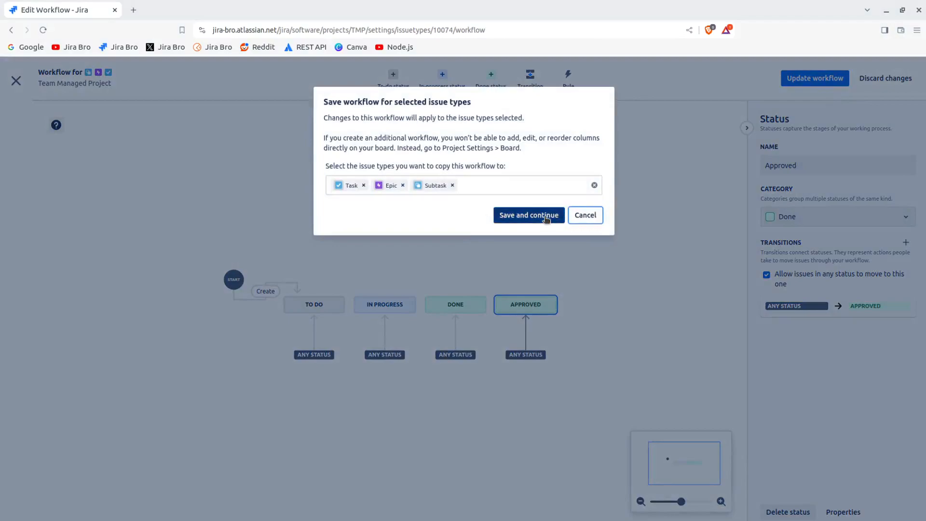
{"action": "left_click", "coordinate": [531, 216]}
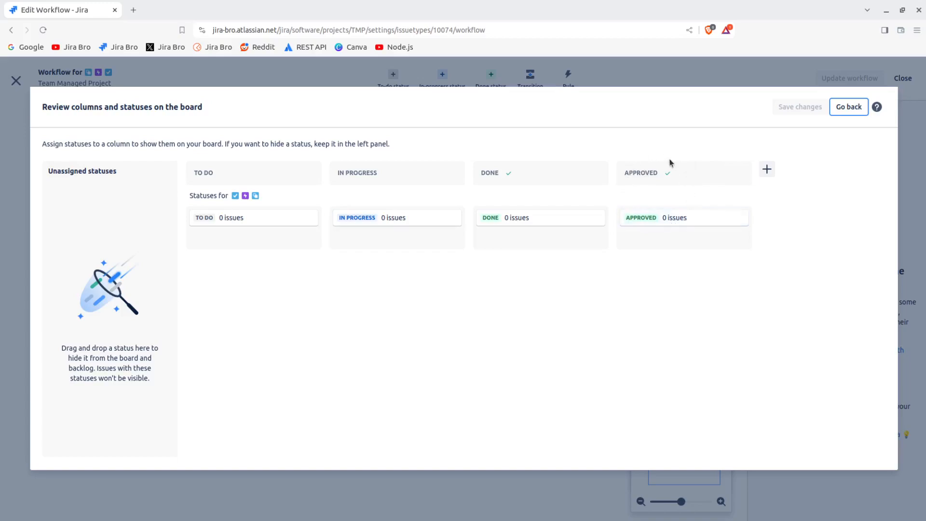
Map the Approved status into the Done column, delete the separate Approved column, and save the board changes
{"action": "left_click_drag", "start_coordinate": [676, 217], "coordinate": [555, 278]}
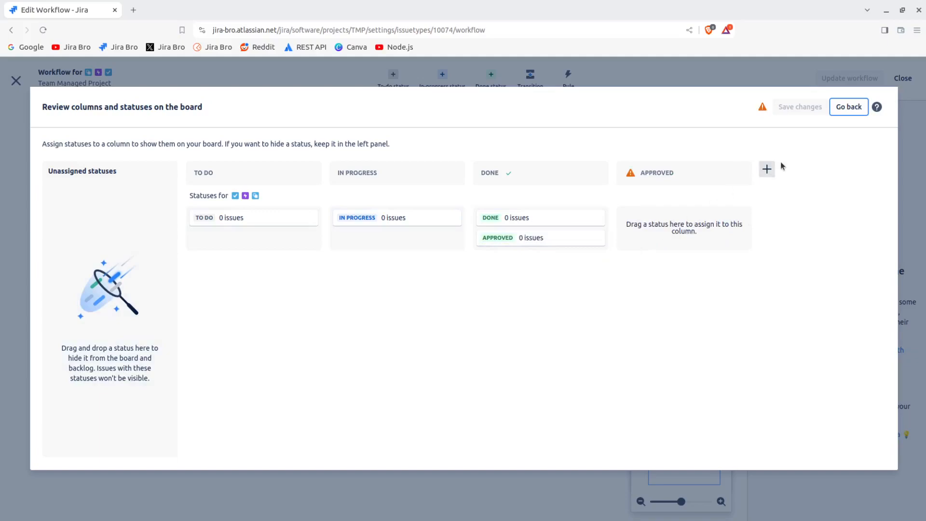
{"action": "left_click", "coordinate": [735, 175]}
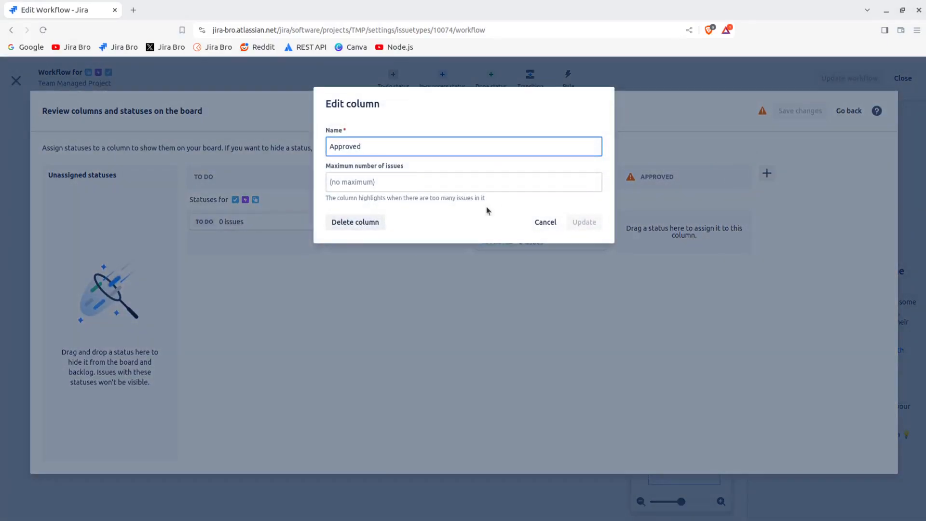
{"action": "left_click", "coordinate": [354, 224]}
{"action": "left_click", "coordinate": [589, 178]}
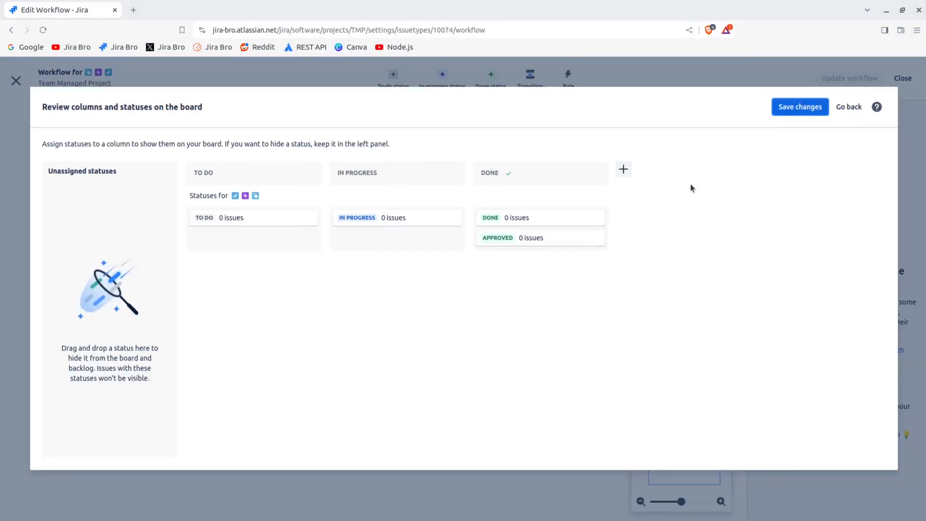
{"action": "left_click", "coordinate": [799, 108]}
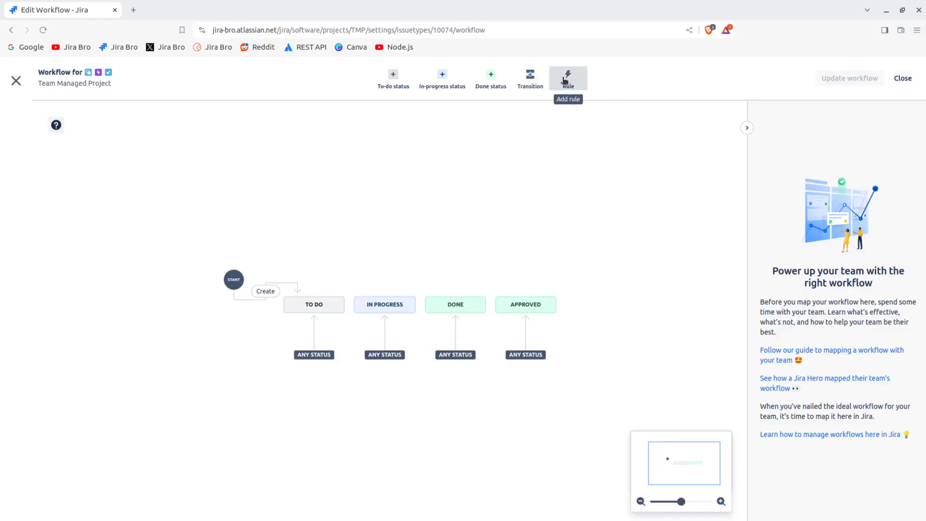
Create a transition named test from the To Do status to the In Progress status
{"action": "left_click", "coordinate": [537, 81]}
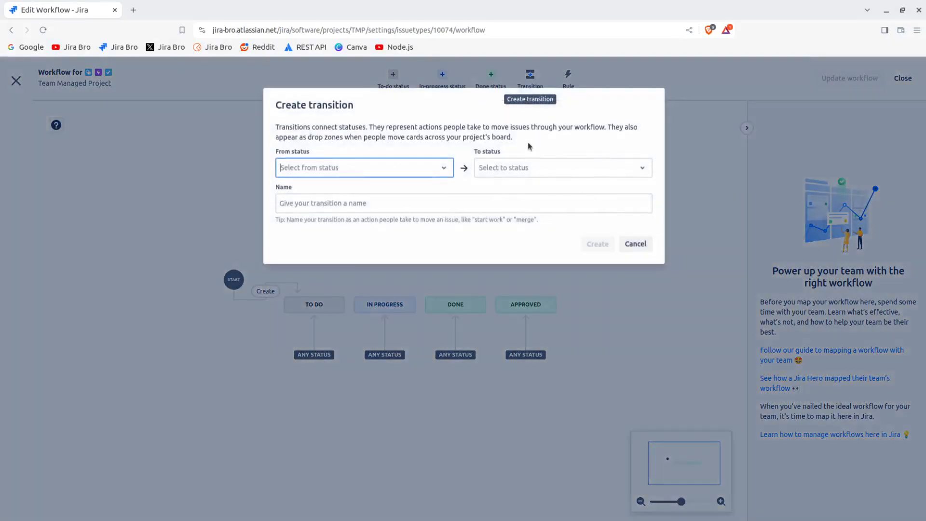
{"action": "left_click", "coordinate": [636, 242]}
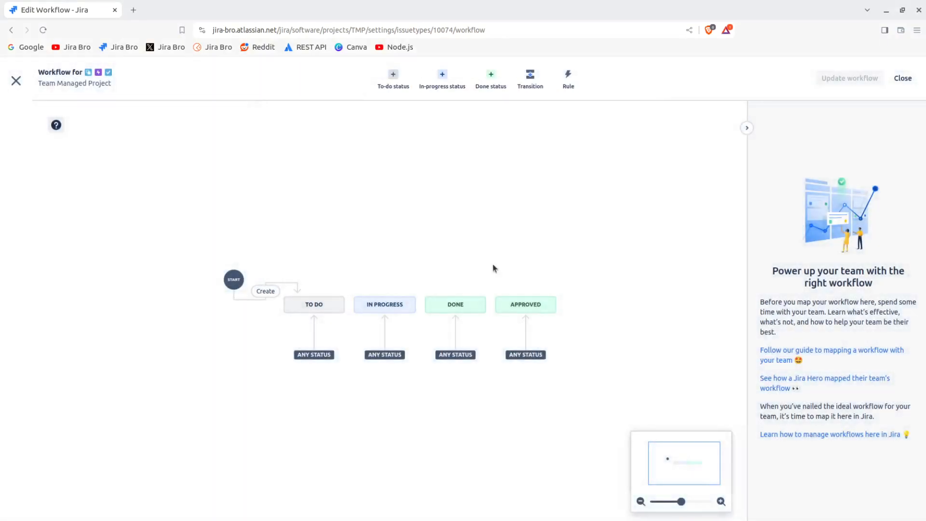
{"action": "left_click", "coordinate": [328, 299]}
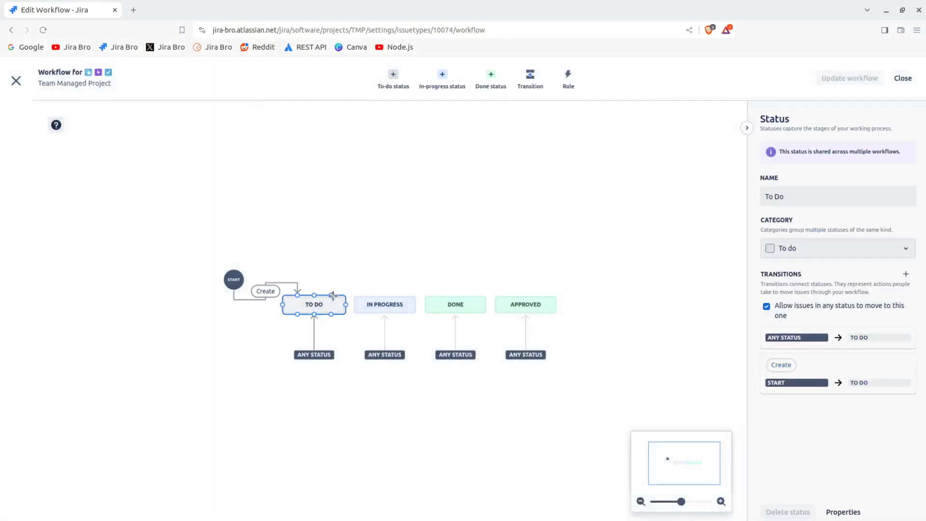
{"action": "mouse_move", "coordinate": [343, 302]}
{"action": "left_click_drag", "start_coordinate": [332, 295], "coordinate": [384, 299]}
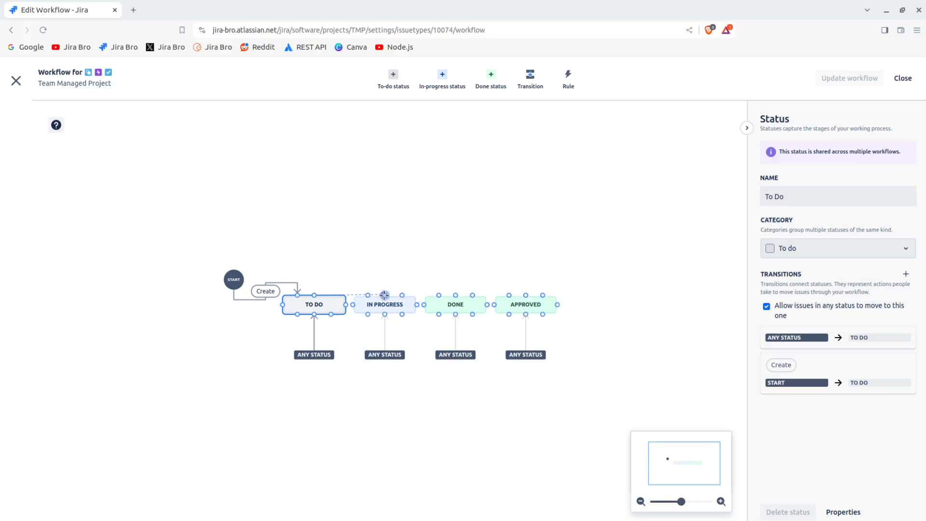
{"action": "left_click", "coordinate": [376, 201]}
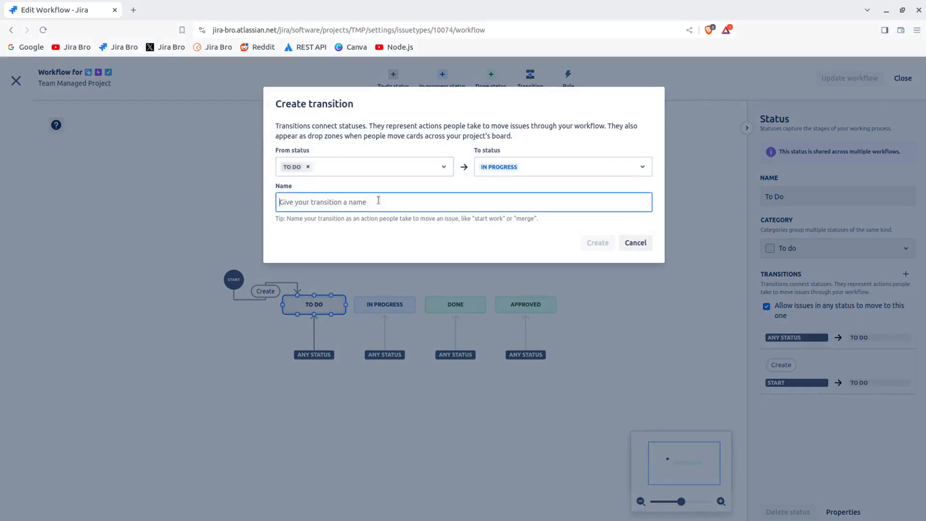
{"action": "type", "text": "tes"}
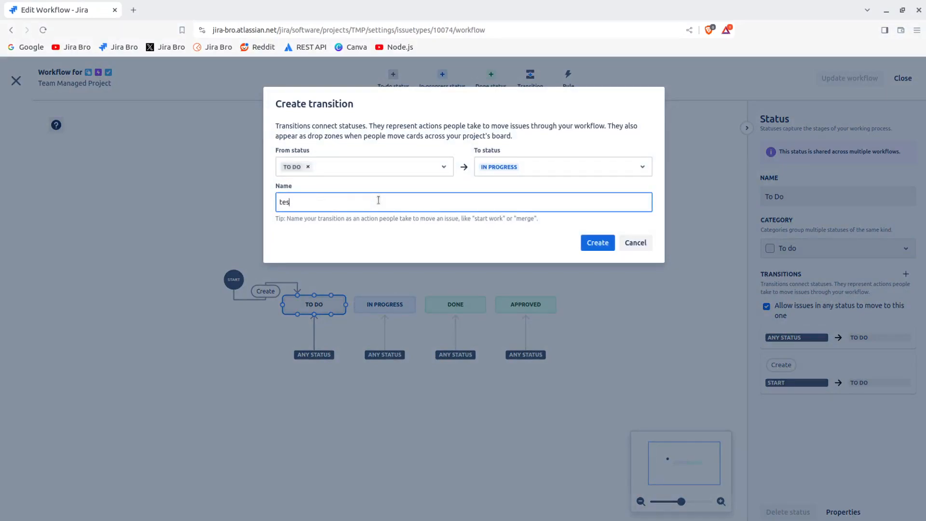
{"action": "type", "text": "t"}
{"action": "left_click", "coordinate": [597, 243]}
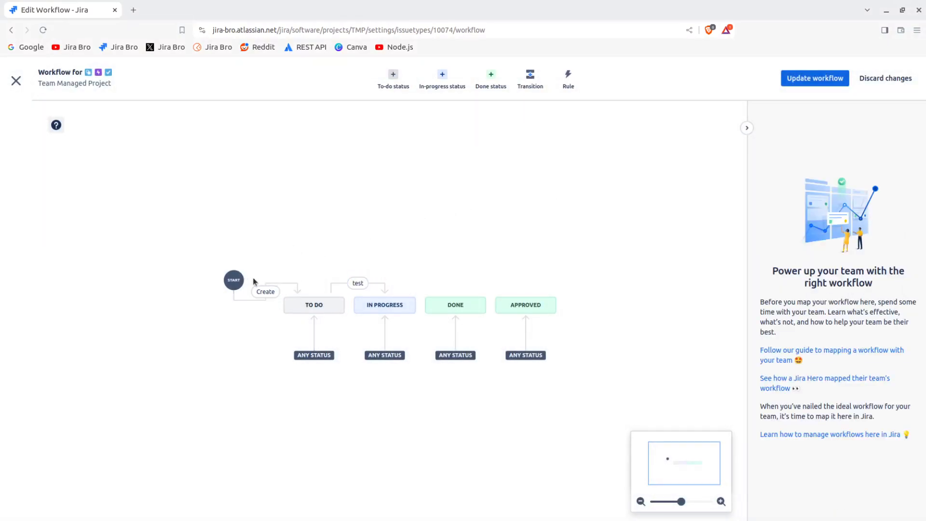
Inspect the Create and test transitions and open the rule options for test without adding a rule
{"action": "left_click", "coordinate": [279, 287]}
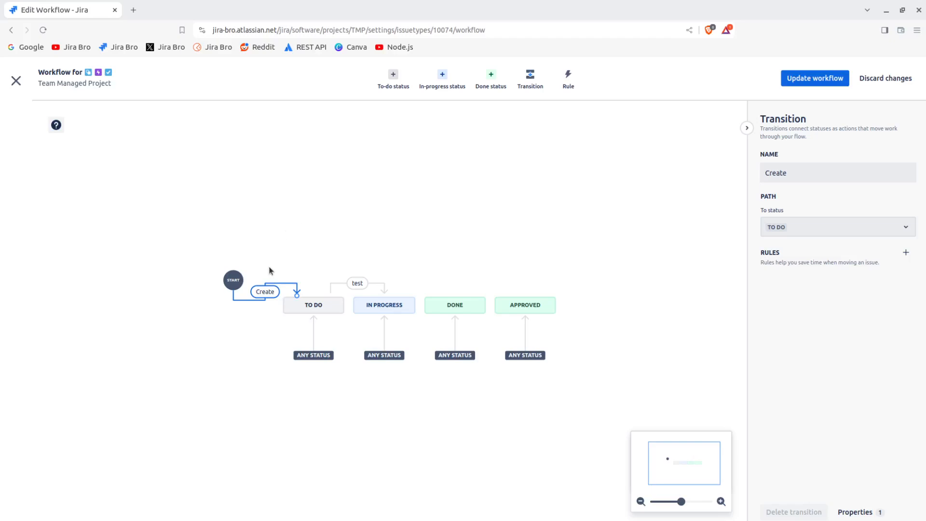
{"action": "left_click", "coordinate": [338, 286]}
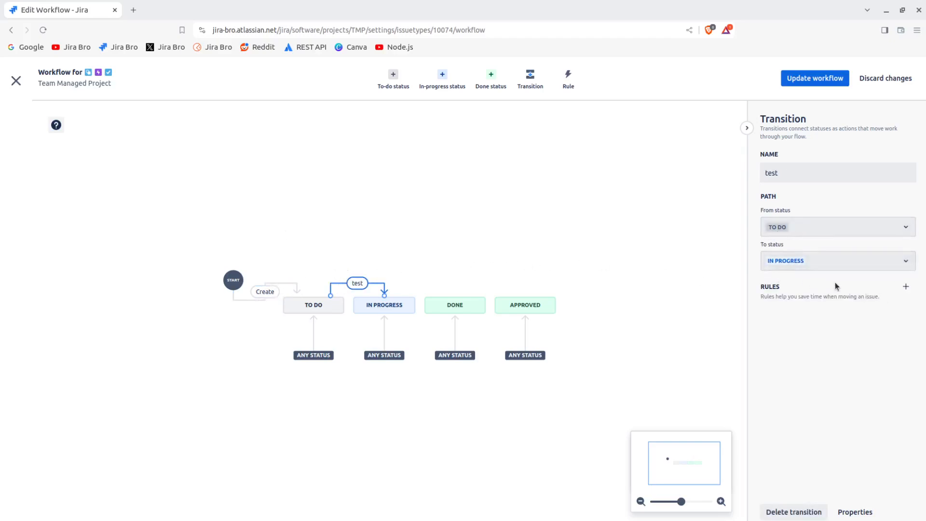
{"action": "left_click", "coordinate": [906, 288]}
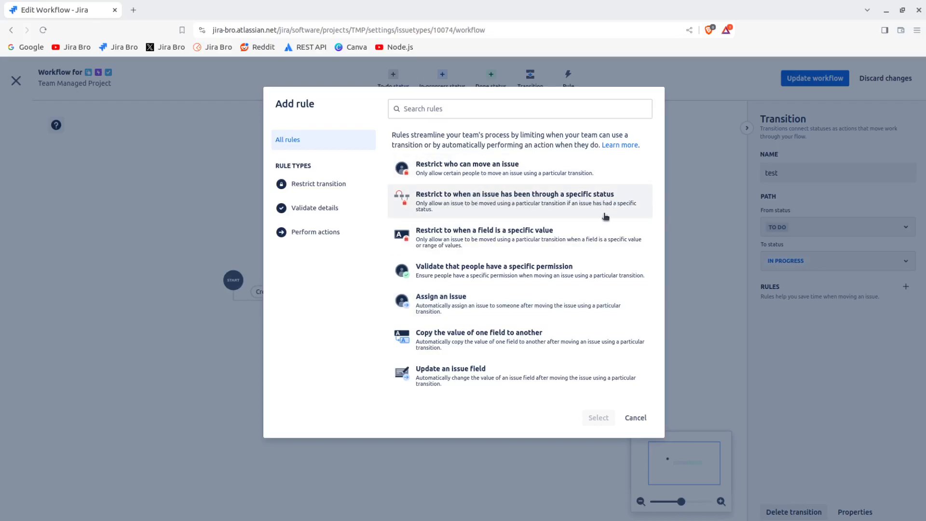
{"action": "left_click", "coordinate": [635, 416]}
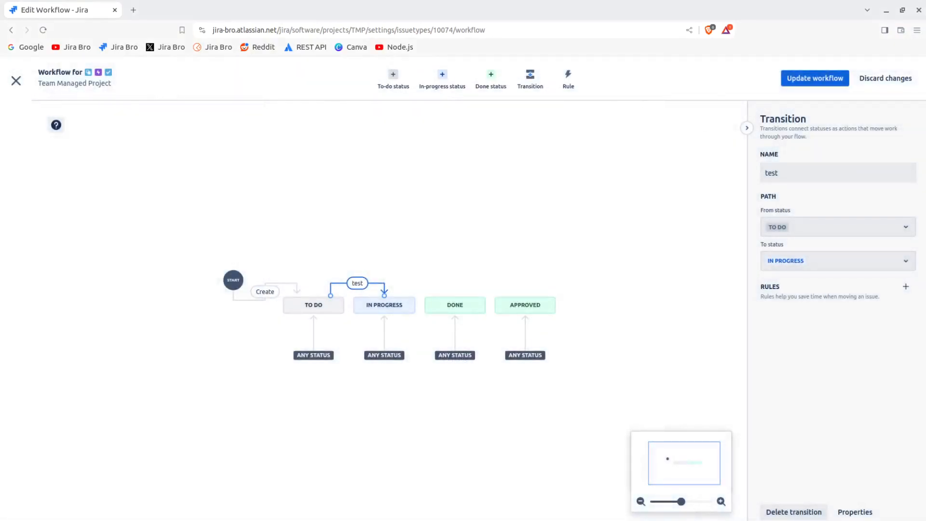
Save the updated workflow for the Task, Epic and Subtask issue types
{"action": "left_click", "coordinate": [16, 81]}
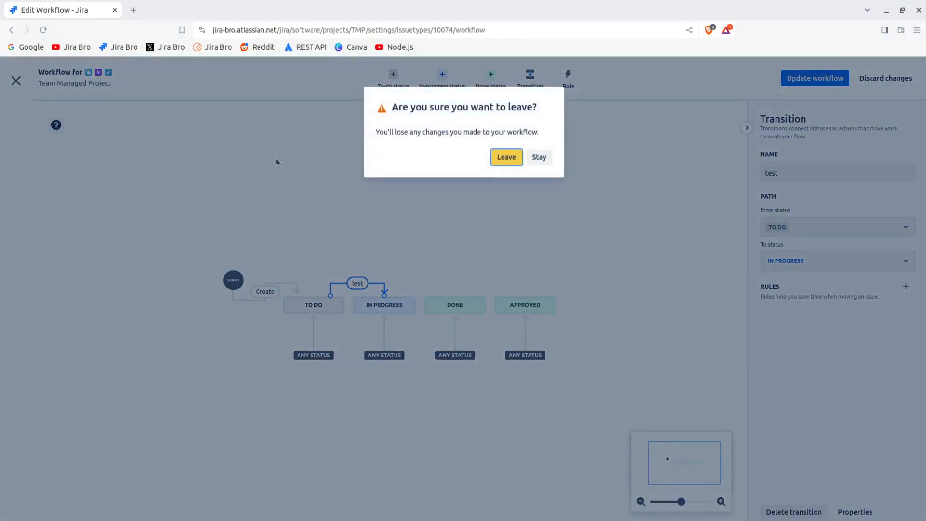
{"action": "left_click", "coordinate": [540, 158]}
{"action": "left_click", "coordinate": [797, 80]}
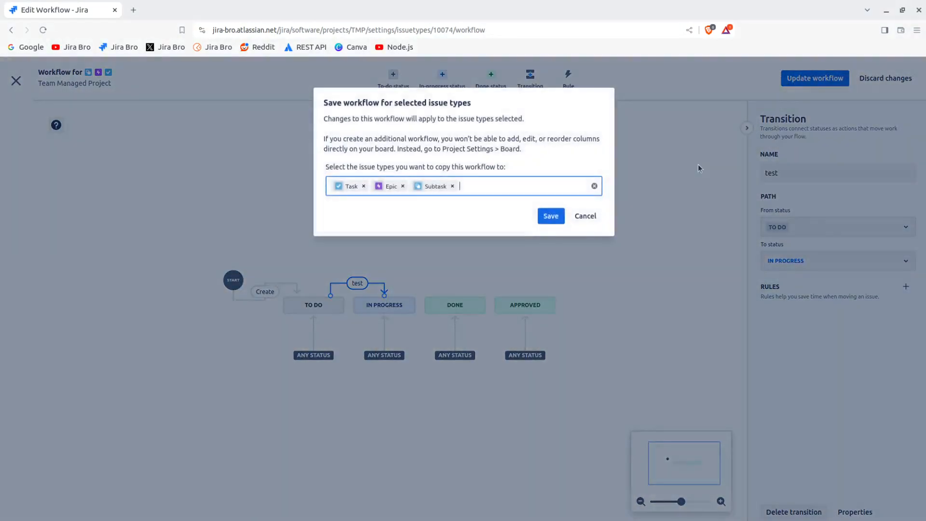
{"action": "left_click", "coordinate": [552, 215]}
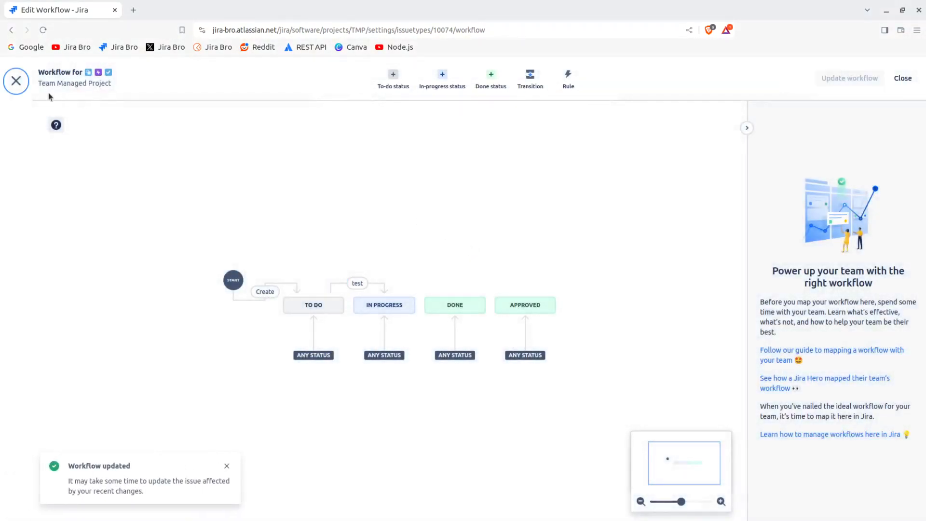
Close the workflow editor, move the Reporter field out of the hide-when-empty section of Task, and save
{"action": "left_click", "coordinate": [16, 81]}
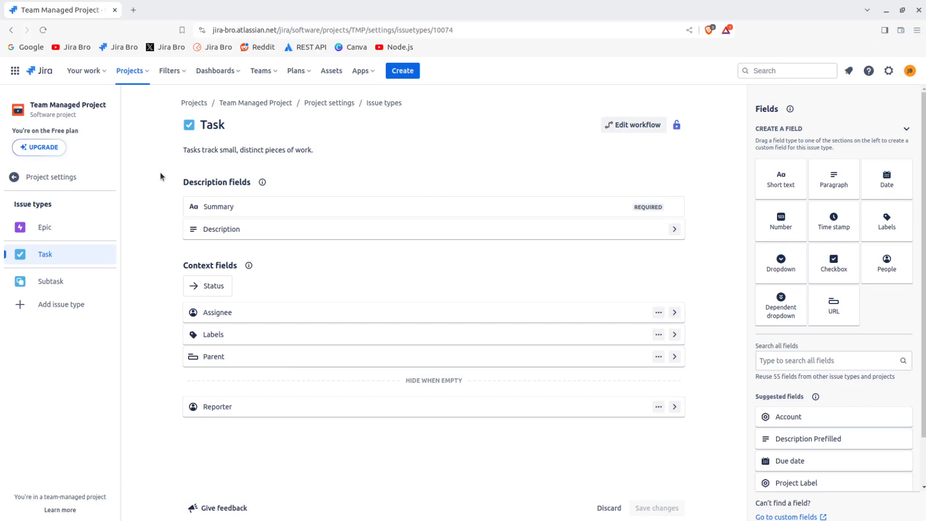
{"action": "left_click_drag", "start_coordinate": [244, 410], "coordinate": [279, 386]}
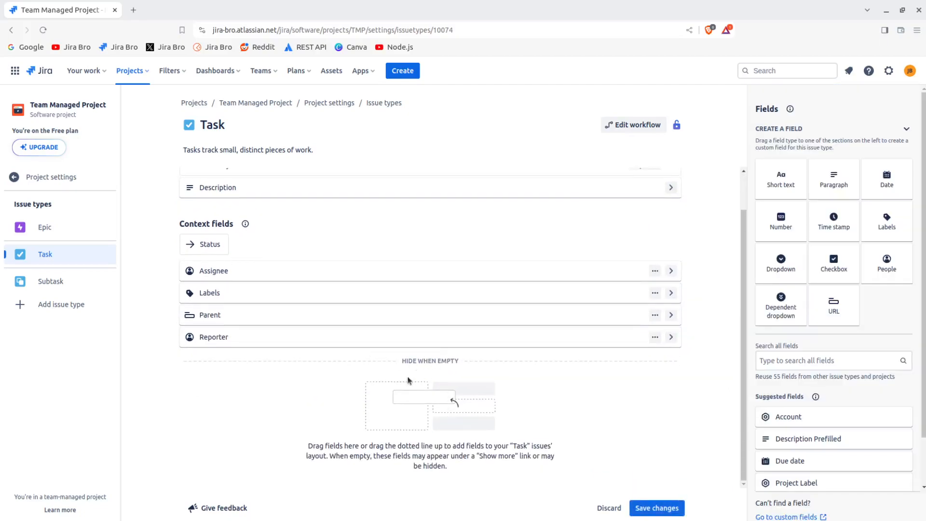
{"action": "left_click", "coordinate": [644, 508]}
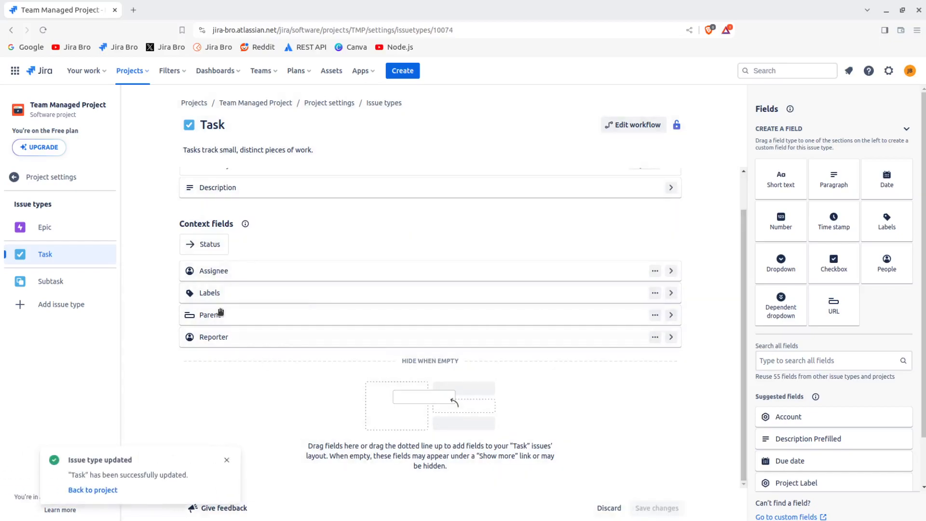
Return to the board and review its columns and statuses settings
{"action": "left_click", "coordinate": [96, 180]}
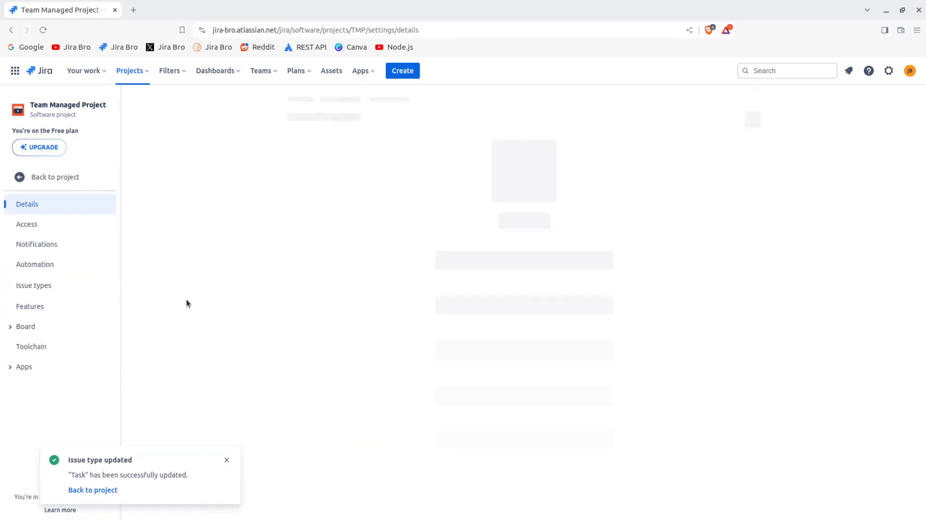
{"action": "left_click", "coordinate": [93, 176]}
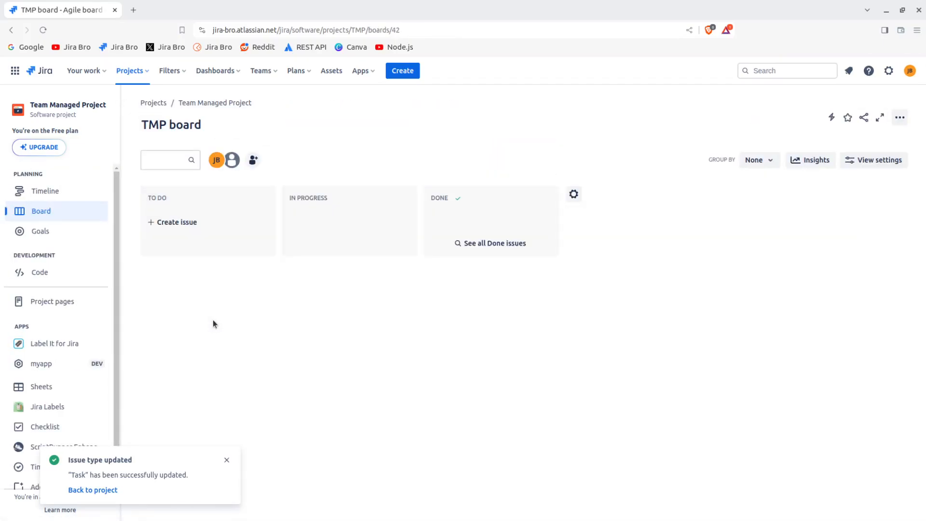
{"action": "left_click", "coordinate": [226, 460]}
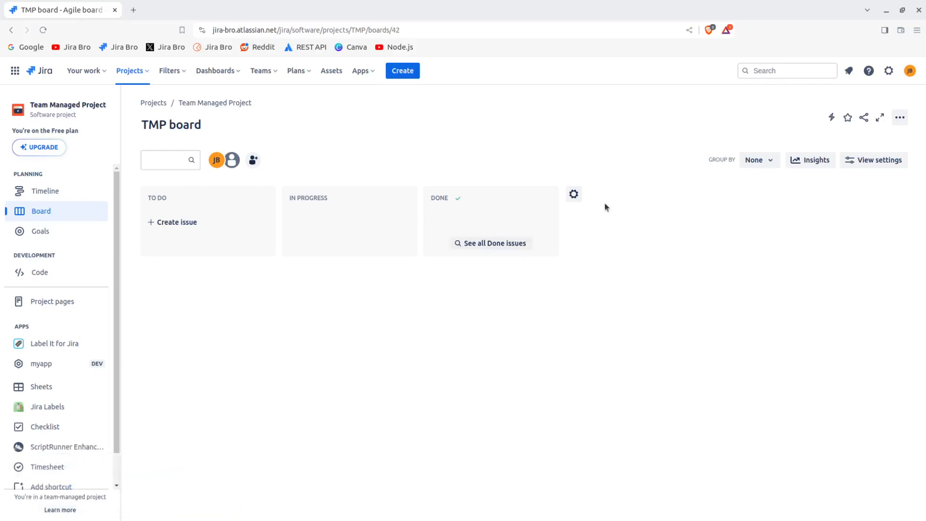
{"action": "left_click", "coordinate": [574, 195]}
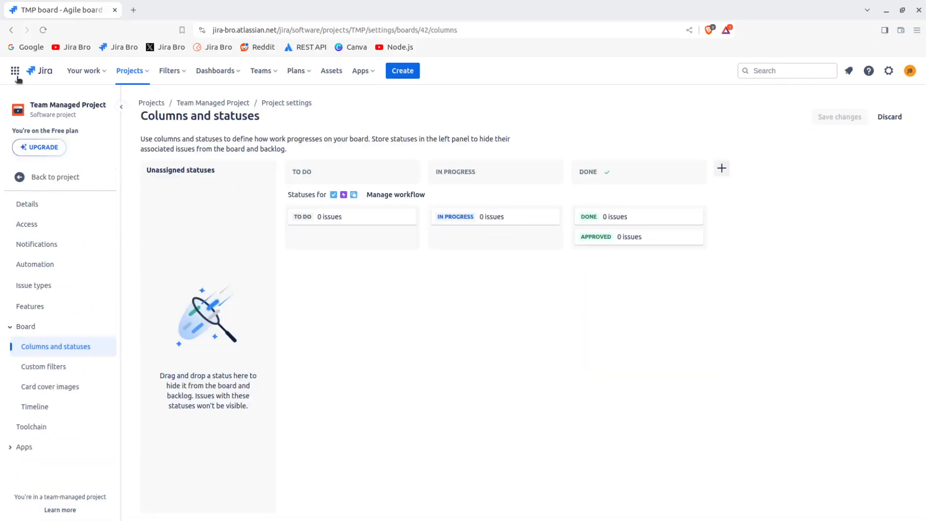
{"action": "left_click", "coordinate": [12, 30]}
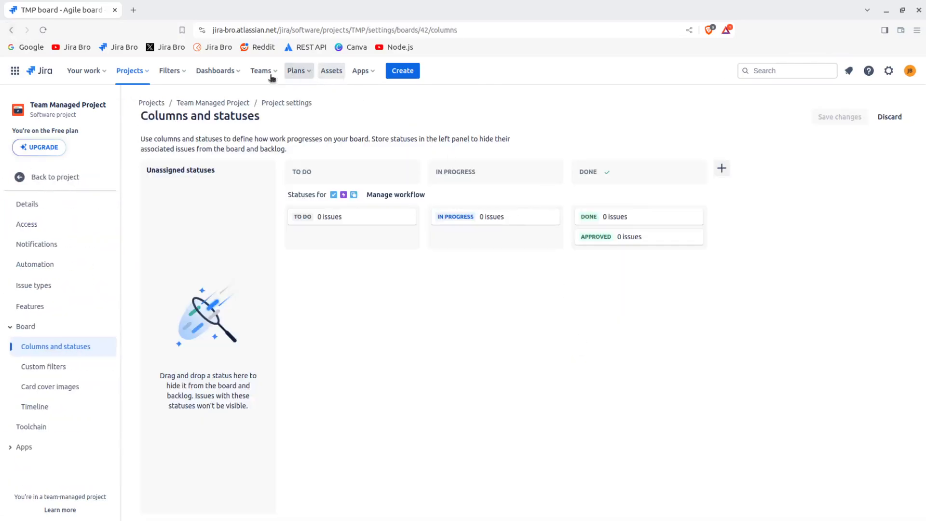
{"action": "left_click_drag", "start_coordinate": [141, 116], "coordinate": [262, 119]}
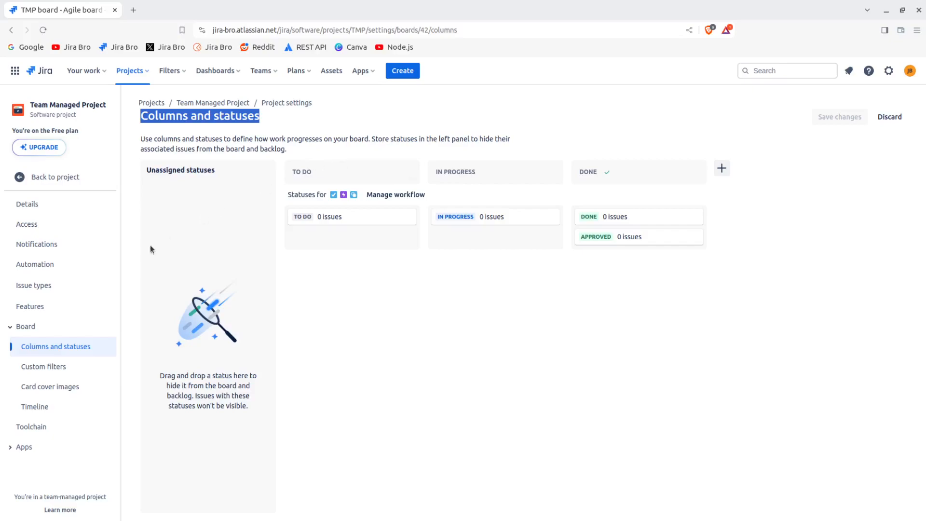
Review the custom filters and card cover images board settings and return to the board view
{"action": "left_click", "coordinate": [77, 367]}
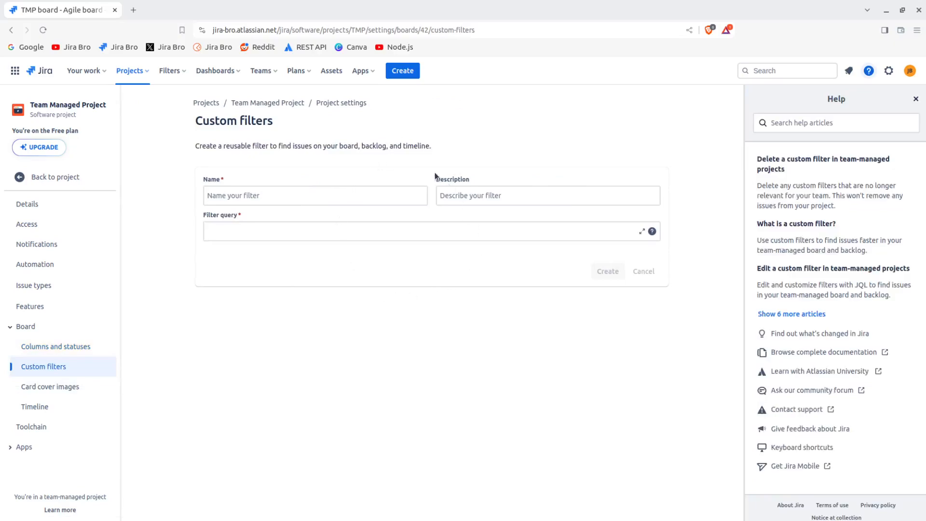
{"action": "left_click", "coordinate": [310, 232]}
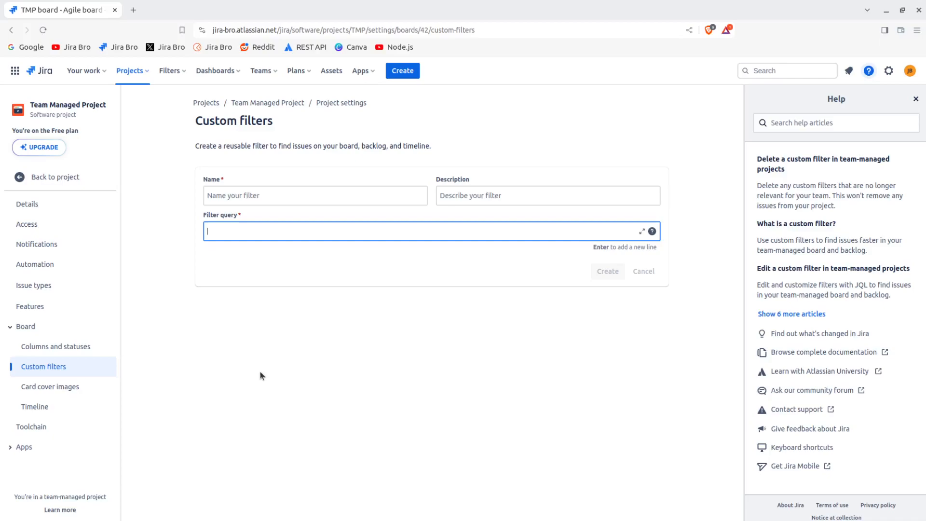
{"action": "left_click", "coordinate": [95, 381]}
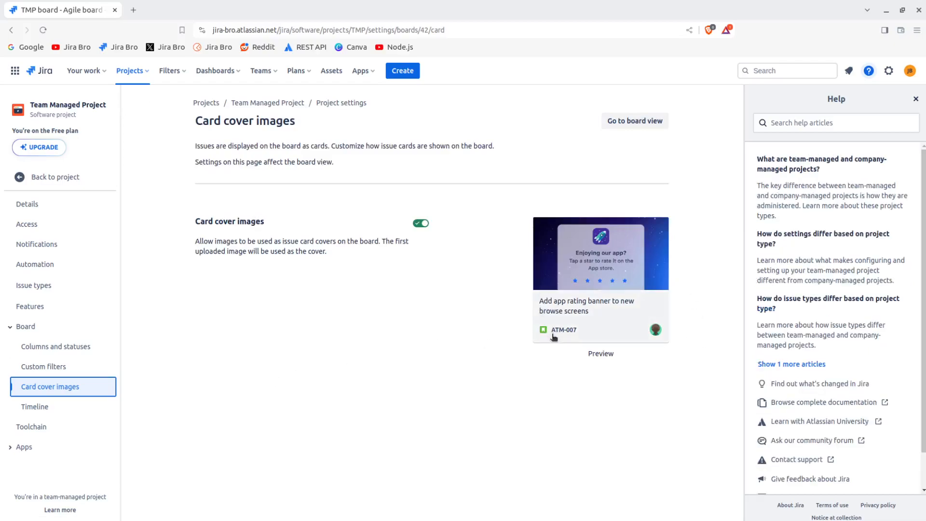
{"action": "left_click", "coordinate": [600, 354]}
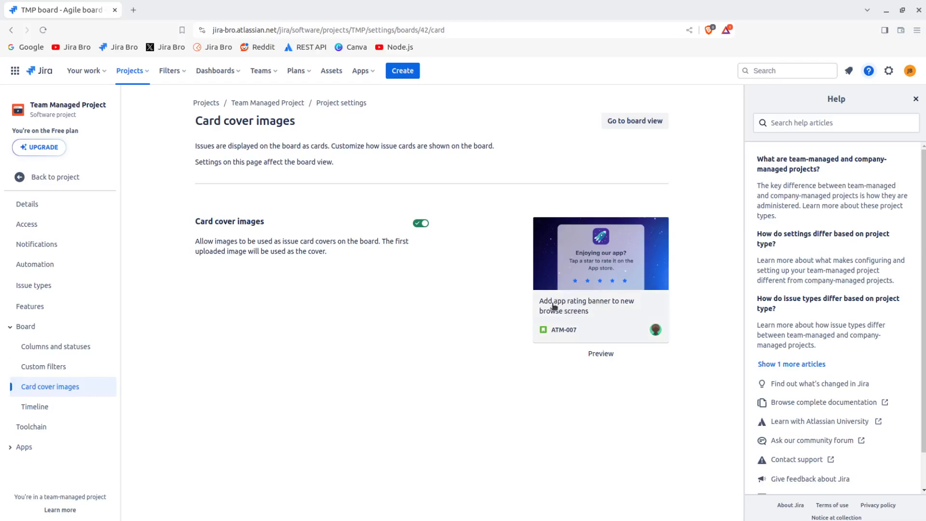
{"action": "left_click_drag", "start_coordinate": [201, 221], "coordinate": [273, 223]}
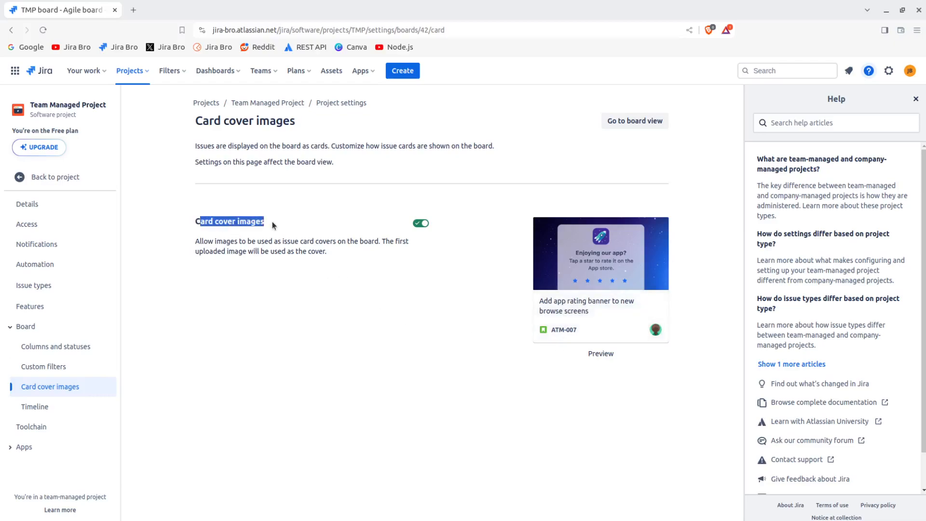
{"action": "left_click", "coordinate": [647, 121]}
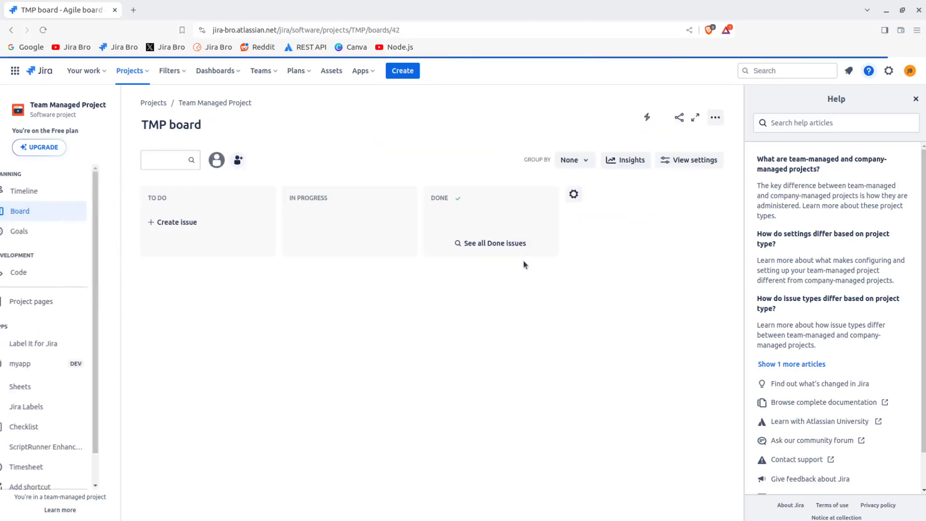
Create a new To Do issue named test on the board
{"action": "left_click", "coordinate": [177, 223]}
{"action": "type", "text": "test"}
{"action": "key", "text": "Return"}
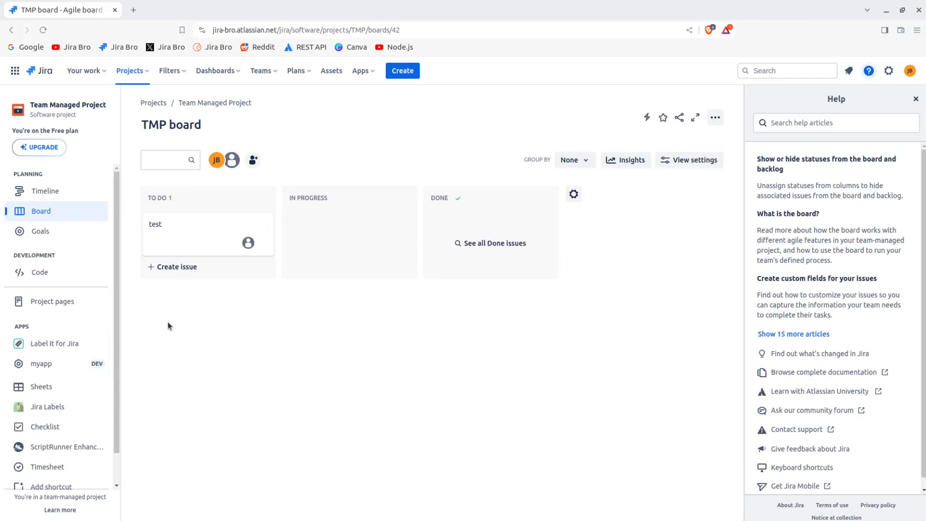
Open the test issue and go to its issue type configuration page
{"action": "left_click", "coordinate": [198, 241]}
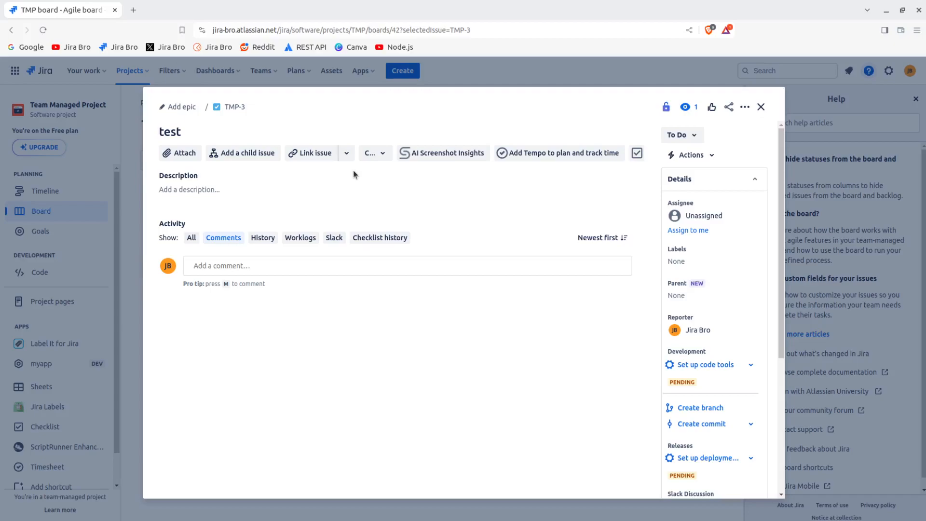
{"action": "scroll", "coordinate": [722, 383], "scroll_direction": "down", "scroll_amount": 3}
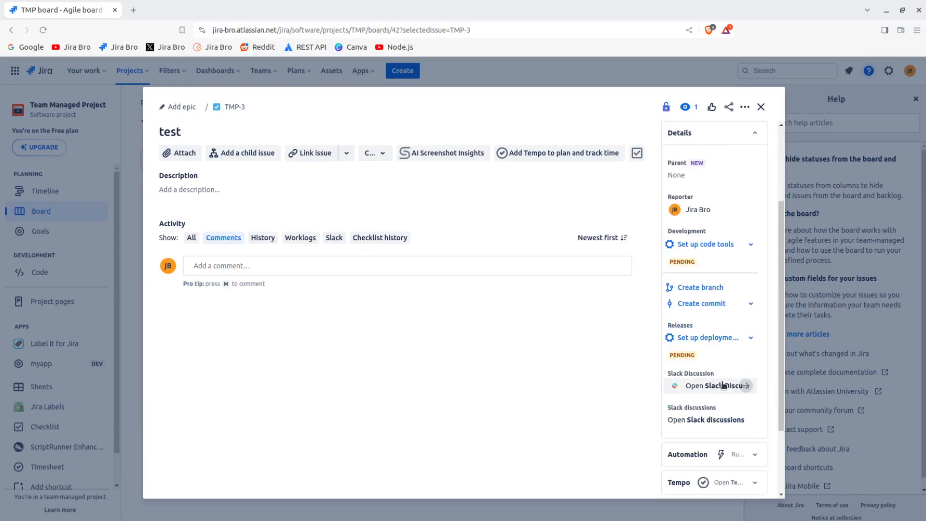
{"action": "scroll", "coordinate": [723, 384], "scroll_direction": "down", "scroll_amount": 2}
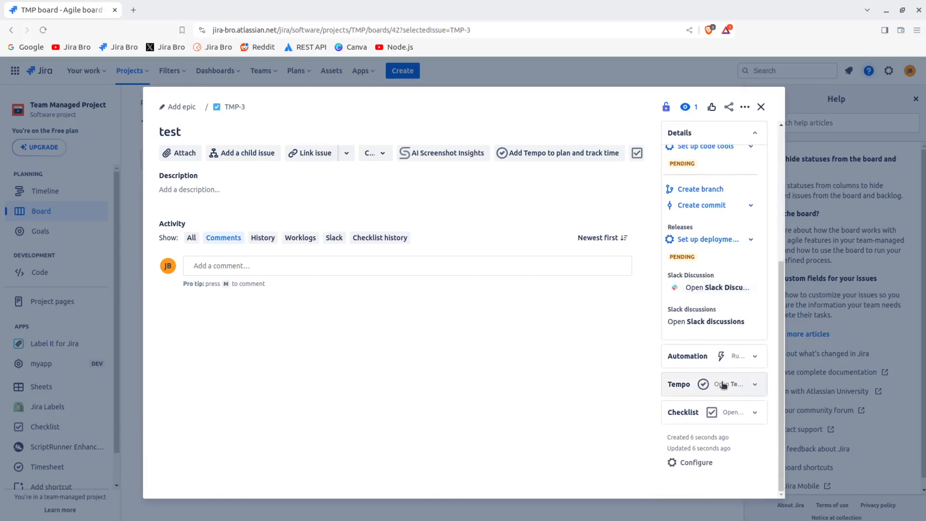
{"action": "left_click", "coordinate": [710, 463]}
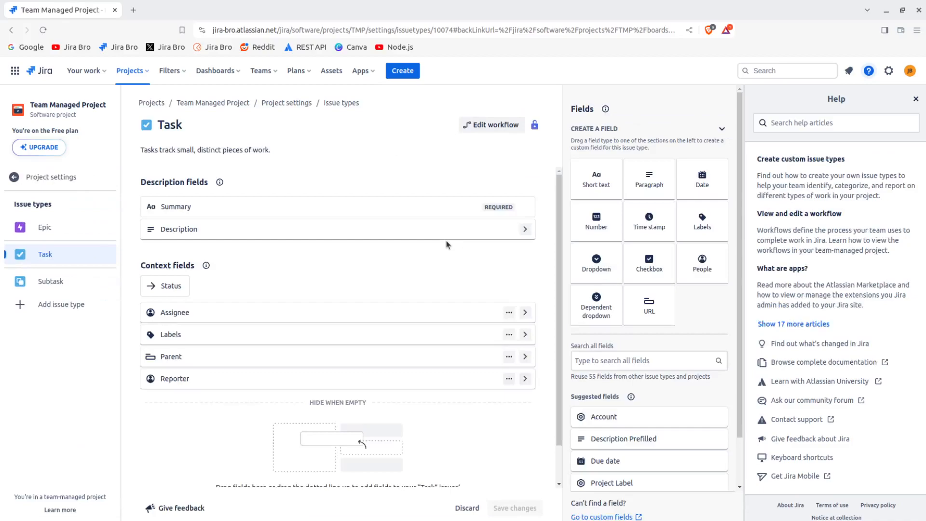
{"action": "scroll", "coordinate": [446, 245], "scroll_direction": "down", "scroll_amount": 1}
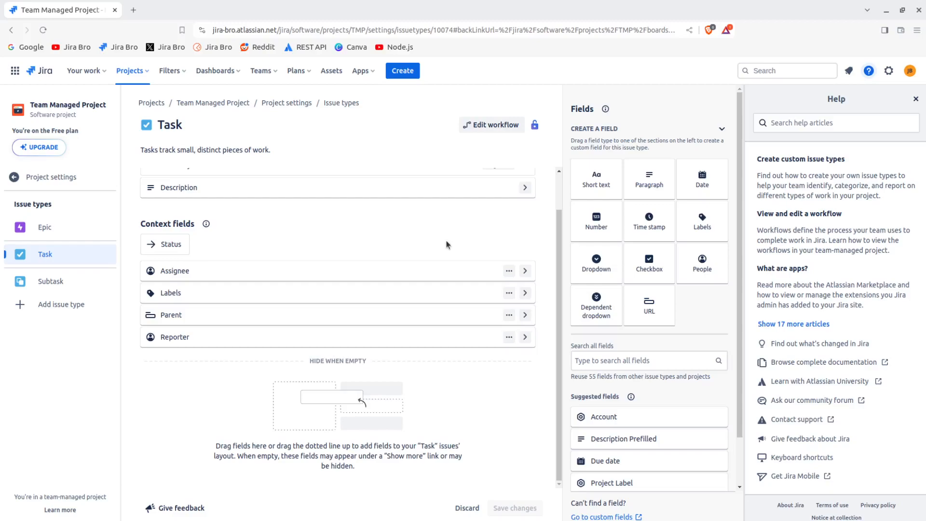
Review the project settings pages for details, access and email notifications
{"action": "scroll", "coordinate": [638, 429], "scroll_direction": "down", "scroll_amount": 2}
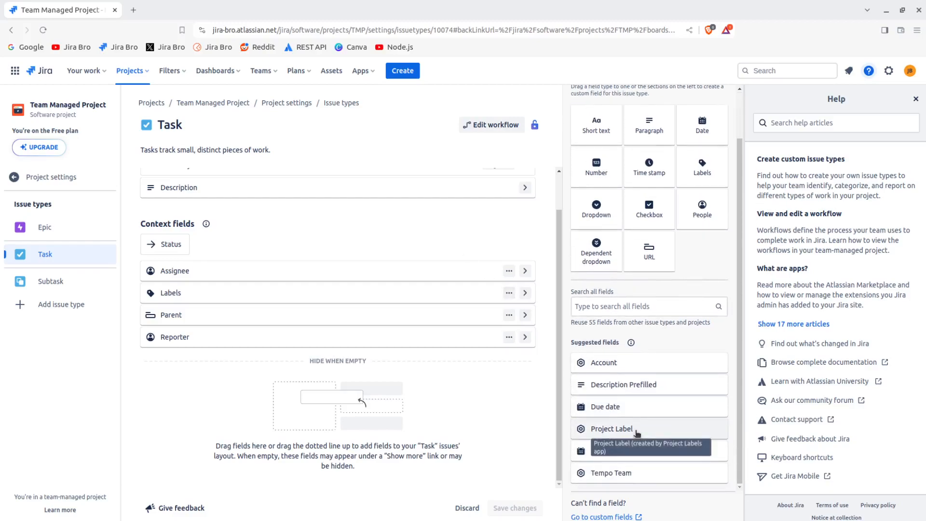
{"action": "scroll", "coordinate": [638, 429], "scroll_direction": "up", "scroll_amount": 2}
{"action": "left_click", "coordinate": [102, 177]}
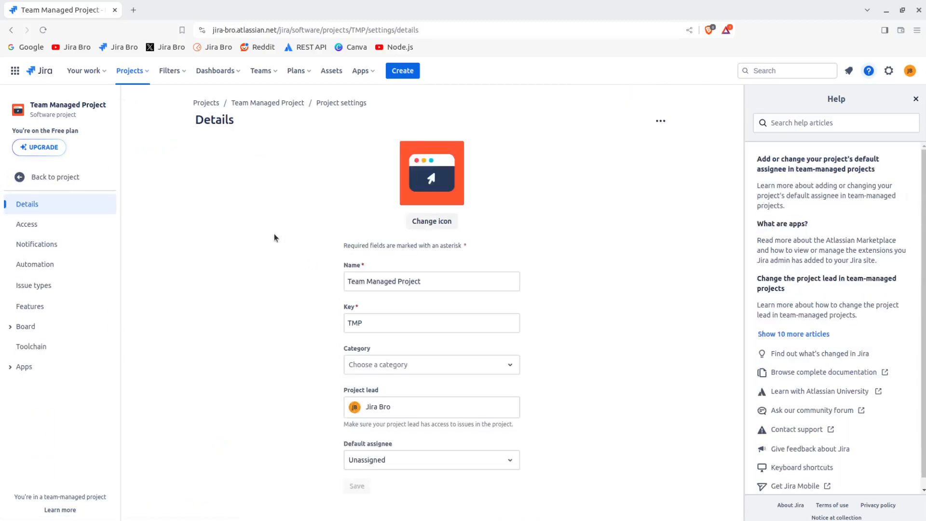
{"action": "left_click", "coordinate": [113, 226]}
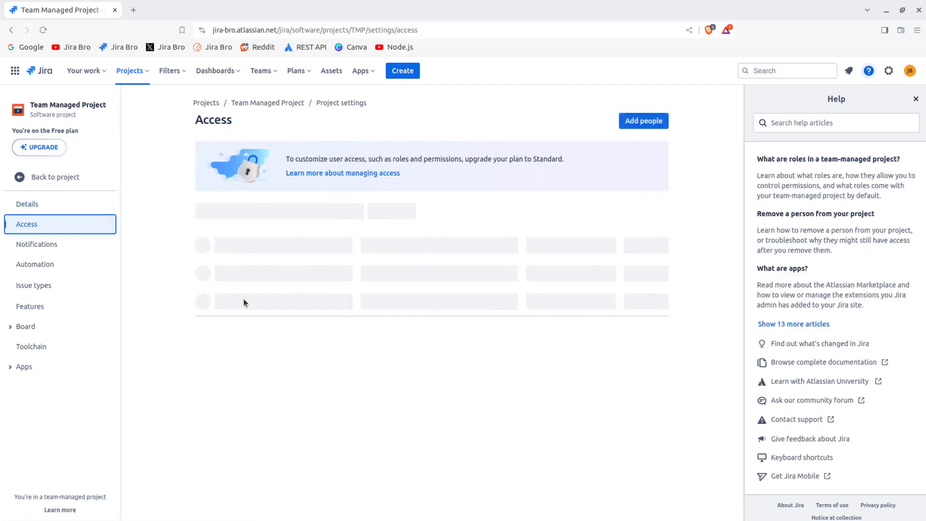
{"action": "left_click", "coordinate": [109, 249]}
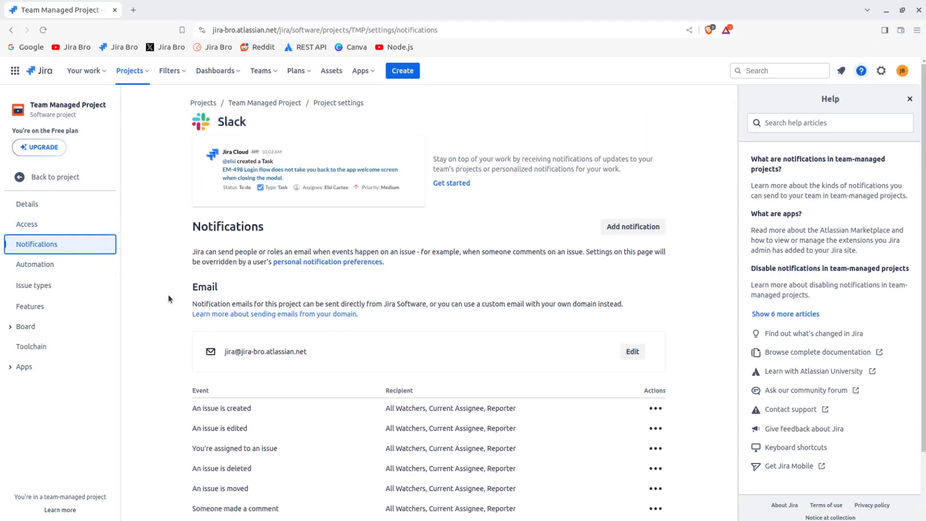
{"action": "scroll", "coordinate": [501, 394], "scroll_direction": "down", "scroll_amount": 2}
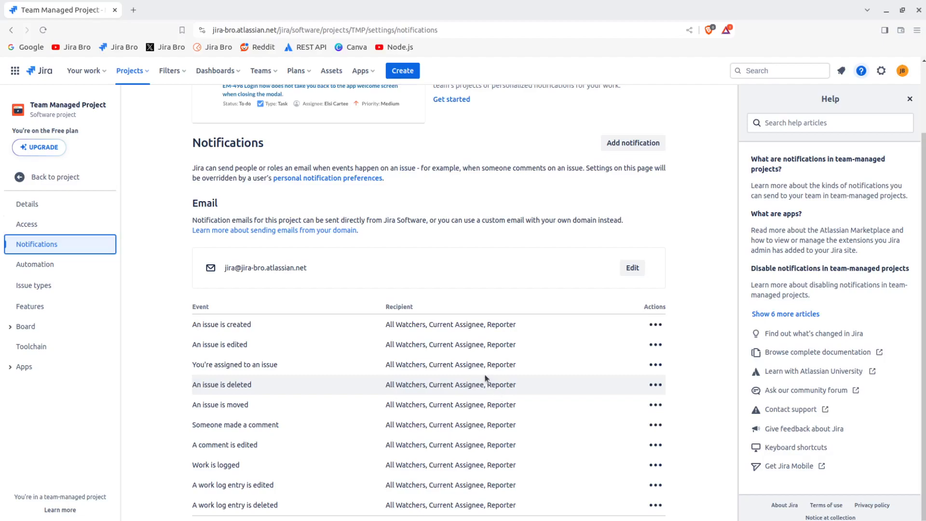
{"action": "scroll", "coordinate": [479, 422], "scroll_direction": "up", "scroll_amount": 2}
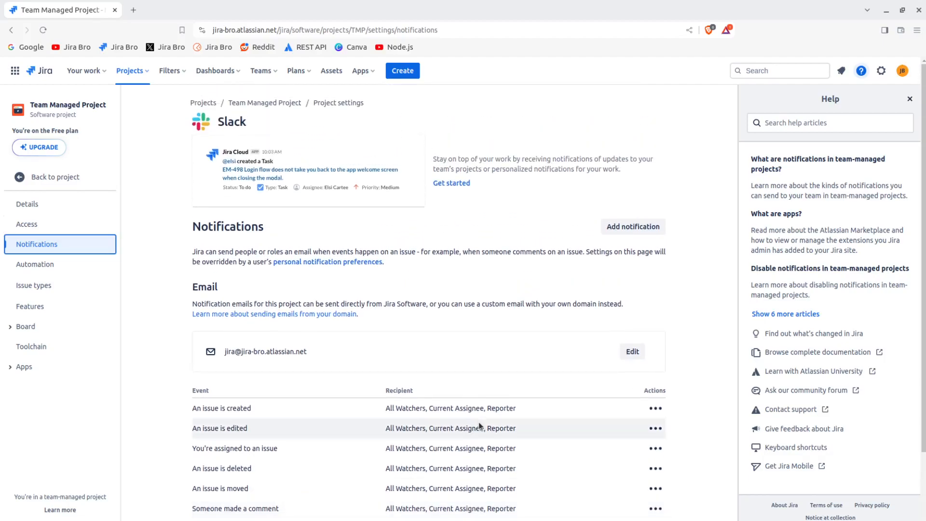
{"action": "scroll", "coordinate": [479, 424], "scroll_direction": "down", "scroll_amount": 2}
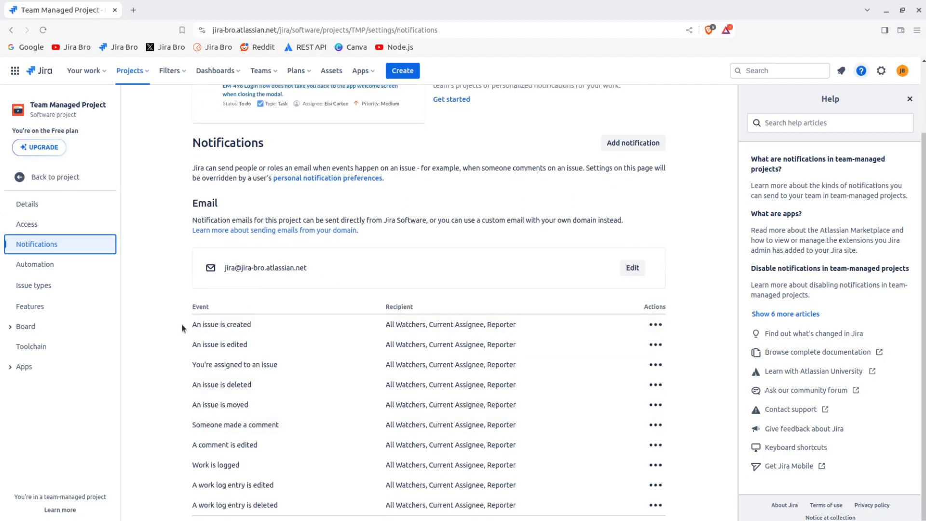
{"action": "left_click_drag", "start_coordinate": [175, 330], "coordinate": [253, 326]}
{"action": "left_click", "coordinate": [254, 328]}
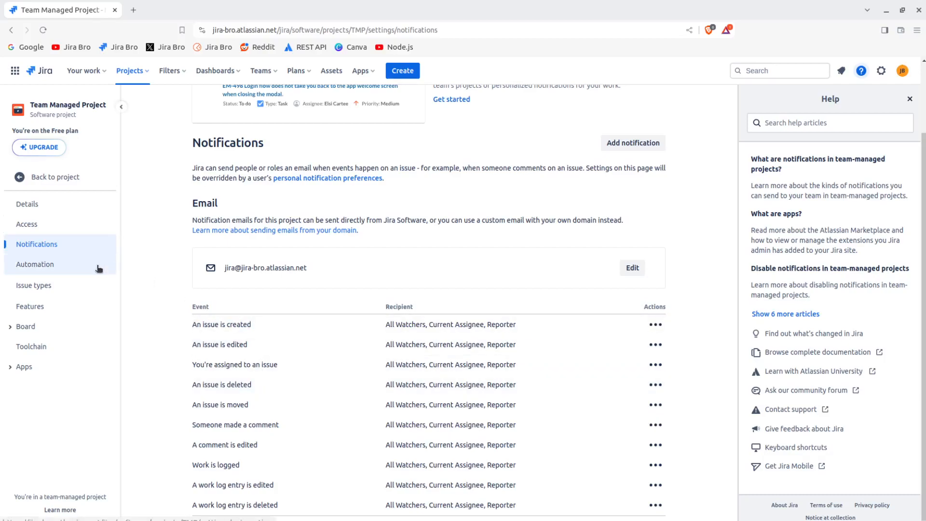
Review the project's automation rules and templates, then return to the project details settings
{"action": "left_click", "coordinate": [48, 264]}
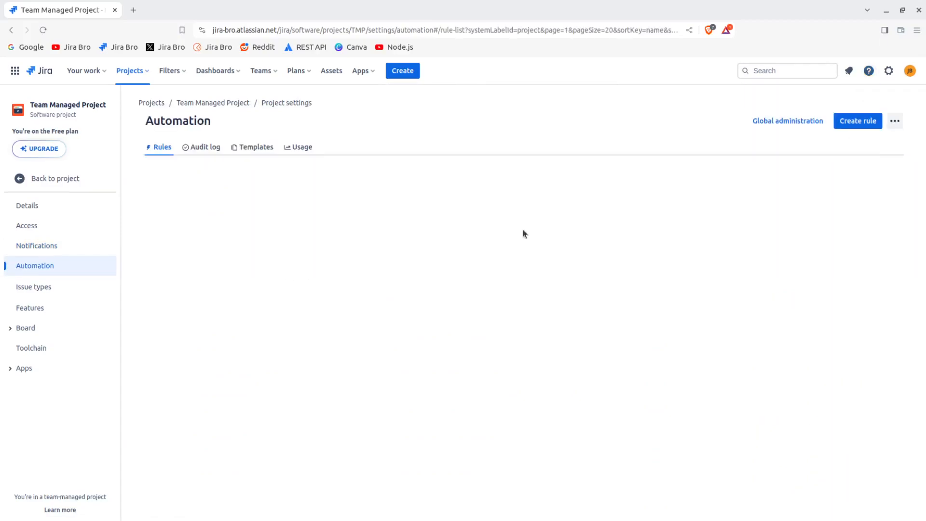
{"action": "left_click", "coordinate": [252, 147]}
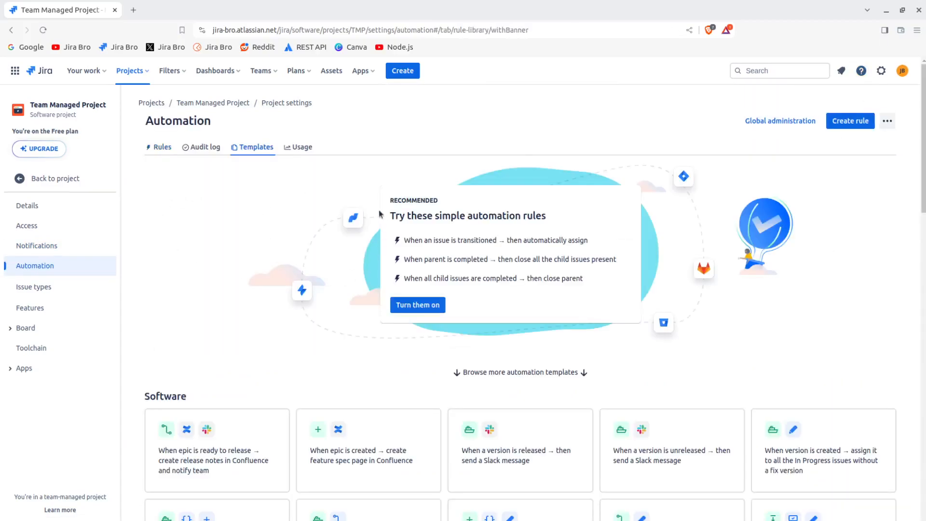
{"action": "left_click", "coordinate": [67, 295]}
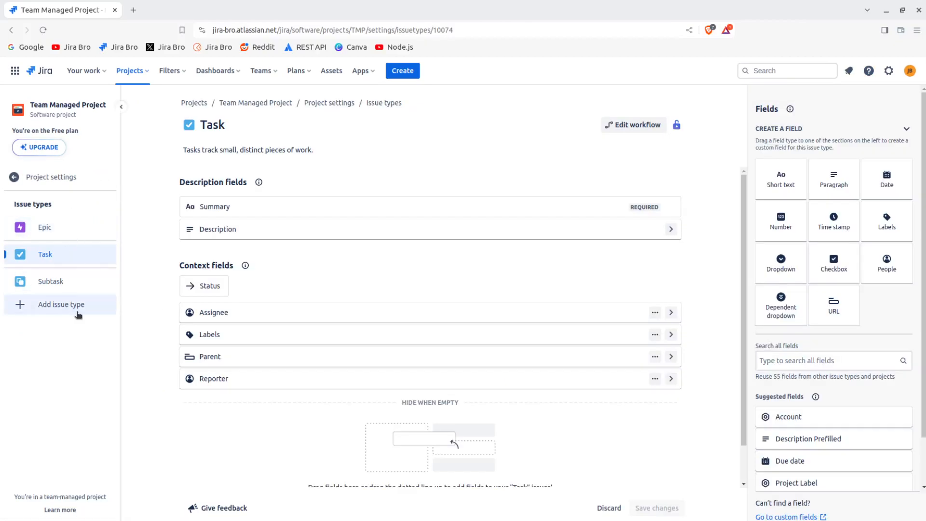
{"action": "left_click", "coordinate": [69, 179]}
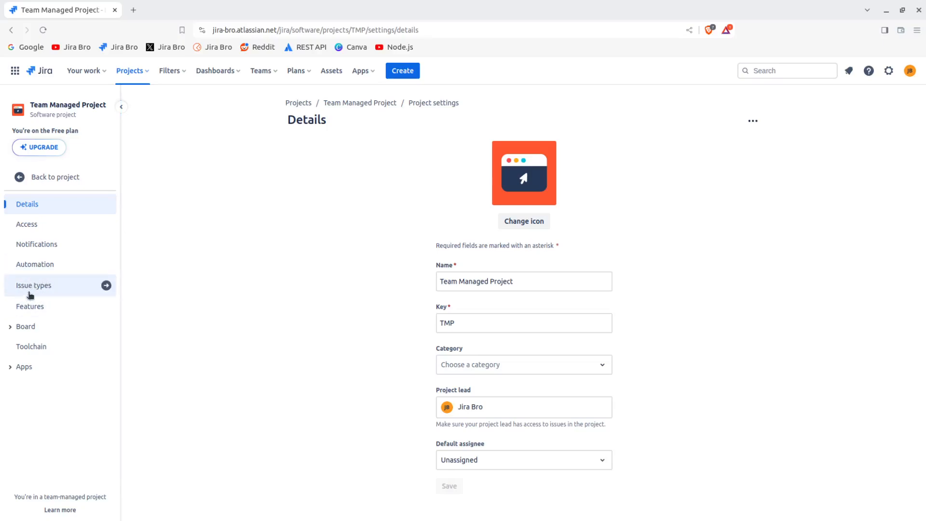
Turn on the Backlog feature and turn off the Code feature in the project's Features settings
{"action": "left_click", "coordinate": [40, 309]}
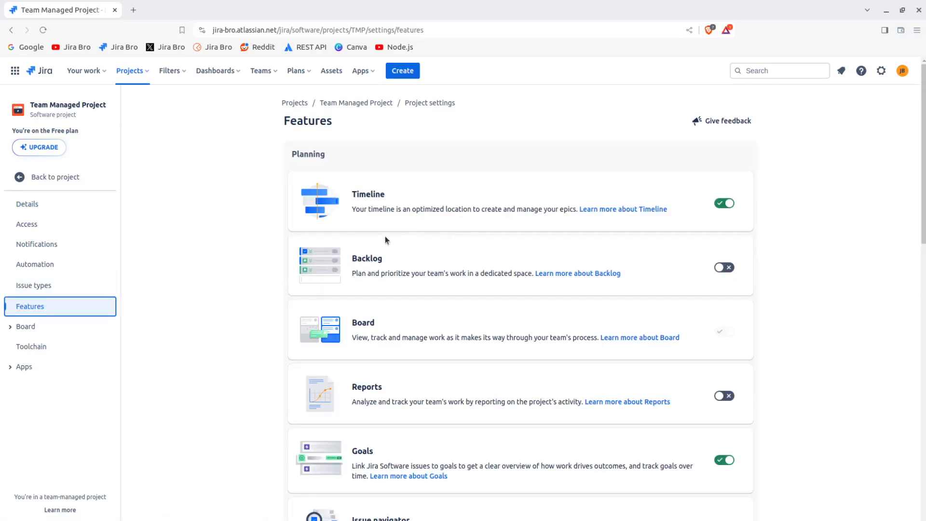
{"action": "left_click", "coordinate": [724, 267]}
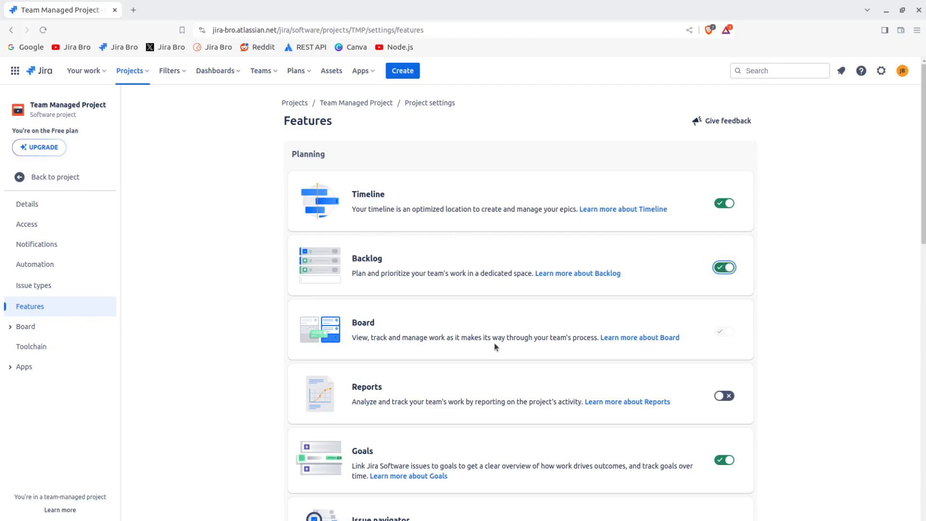
{"action": "scroll", "coordinate": [496, 346], "scroll_direction": "down", "scroll_amount": 4}
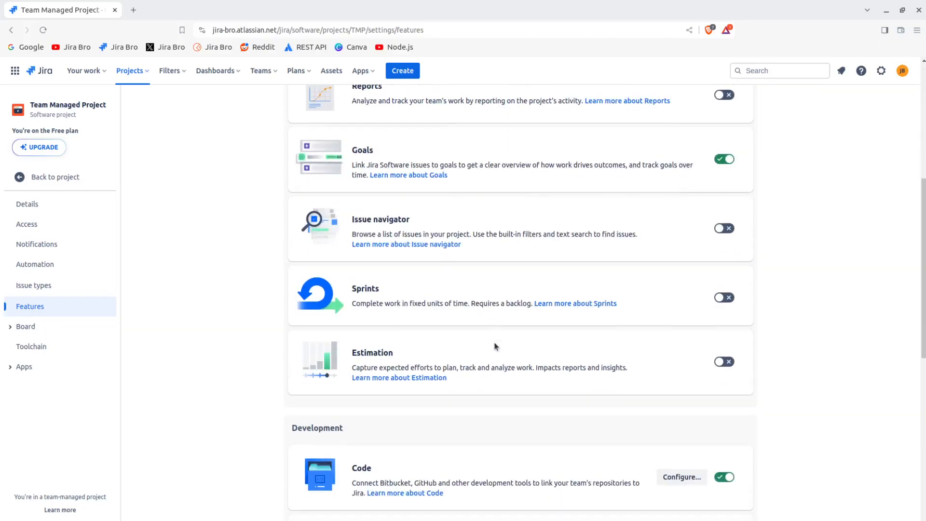
{"action": "scroll", "coordinate": [496, 346], "scroll_direction": "down", "scroll_amount": 1}
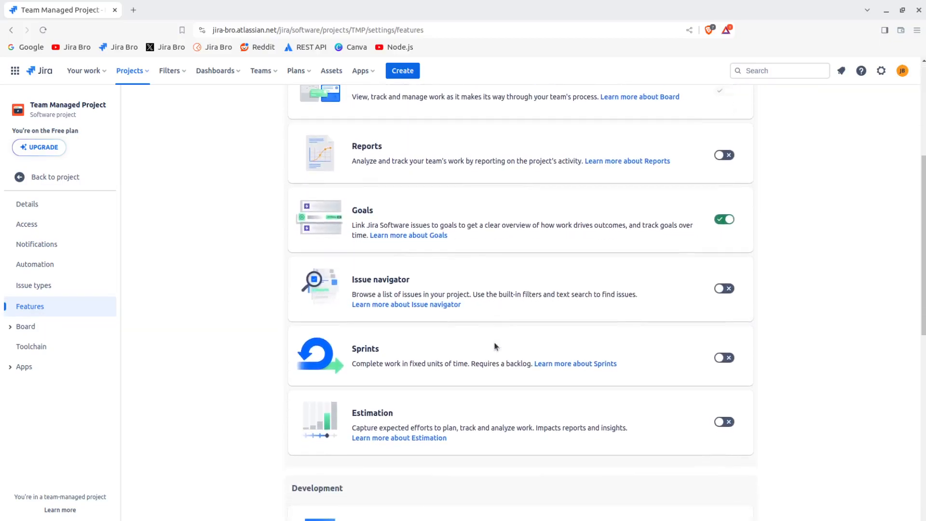
{"action": "scroll", "coordinate": [496, 346], "scroll_direction": "down", "scroll_amount": 4}
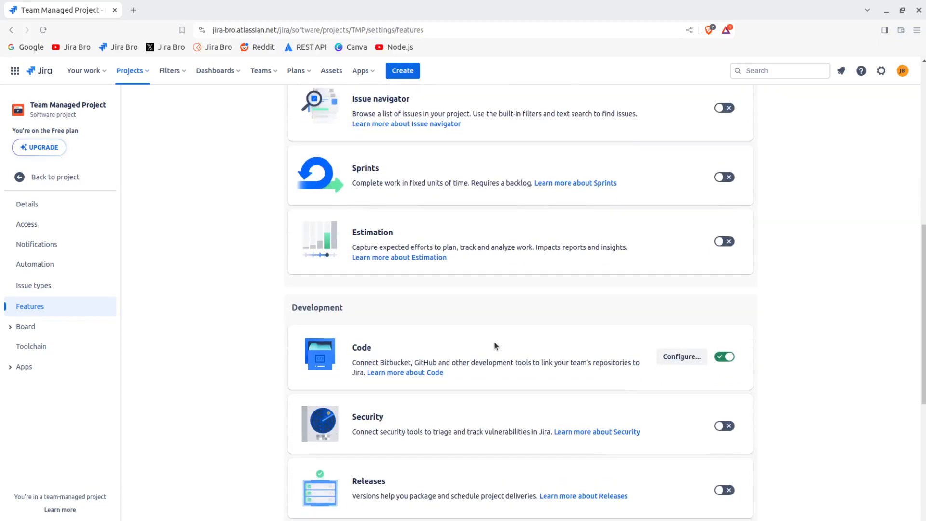
{"action": "scroll", "coordinate": [496, 346], "scroll_direction": "down", "scroll_amount": 5}
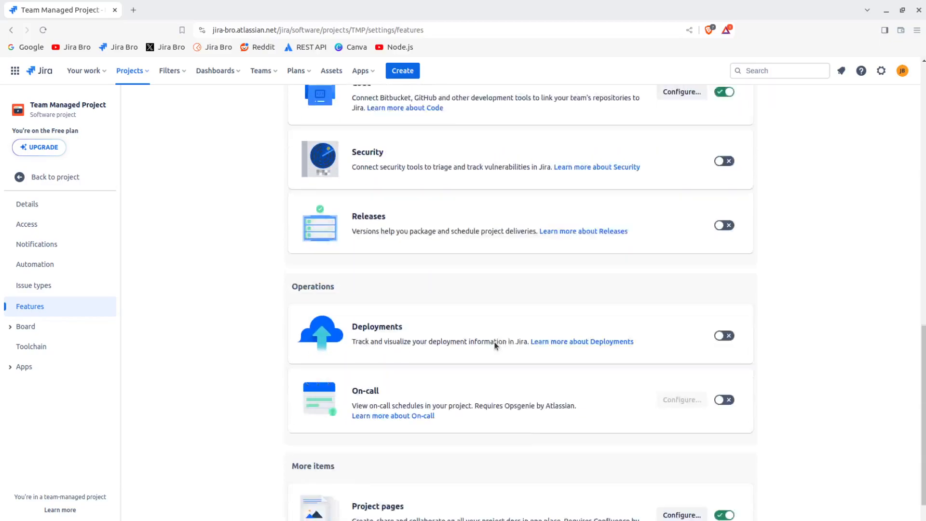
{"action": "scroll", "coordinate": [496, 346], "scroll_direction": "up", "scroll_amount": 1}
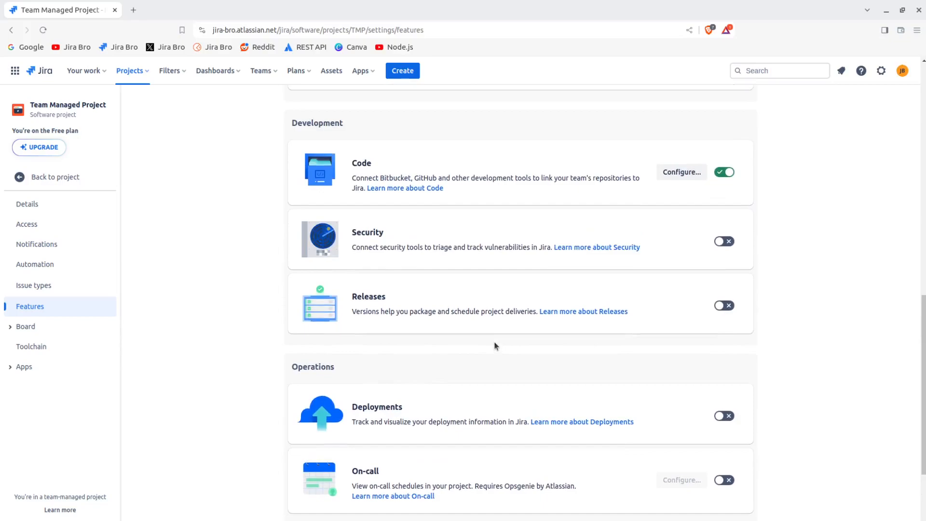
{"action": "left_click", "coordinate": [729, 174]}
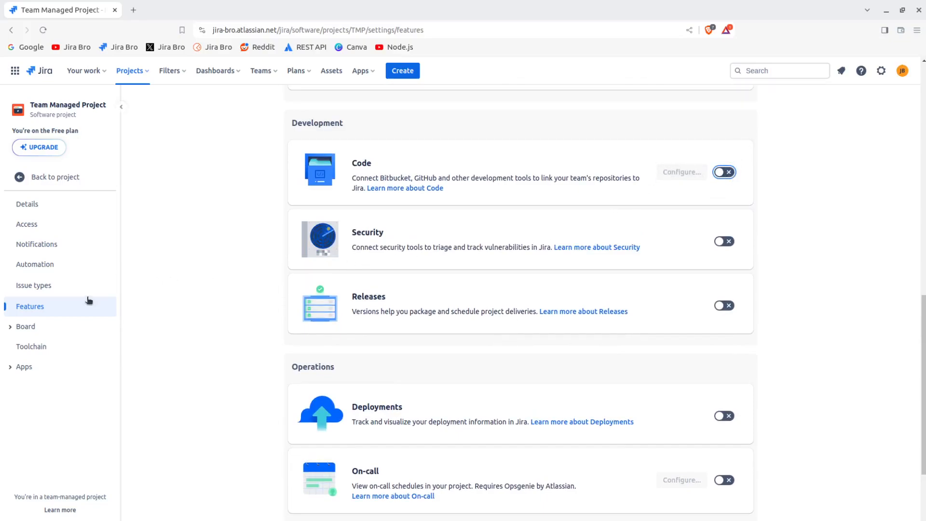
Return to the board and open its view settings
{"action": "left_click", "coordinate": [56, 178]}
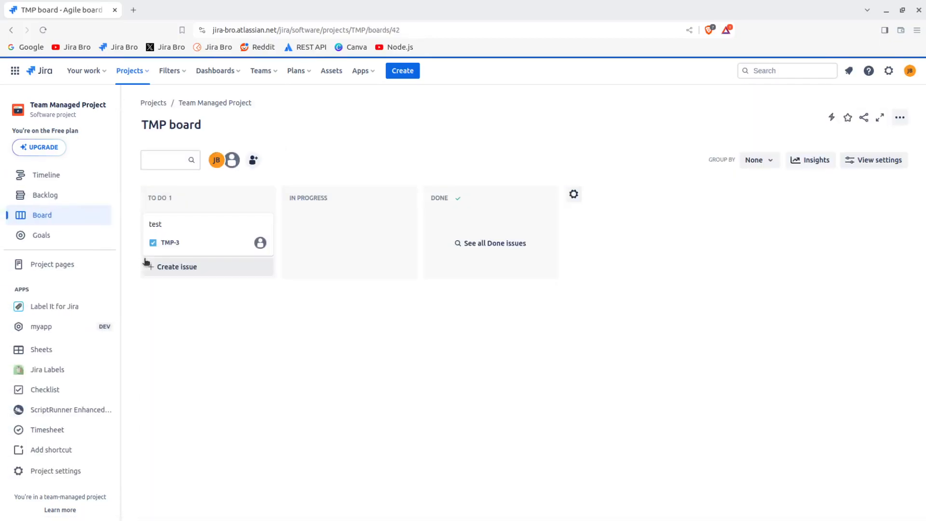
{"action": "left_click", "coordinate": [295, 266]}
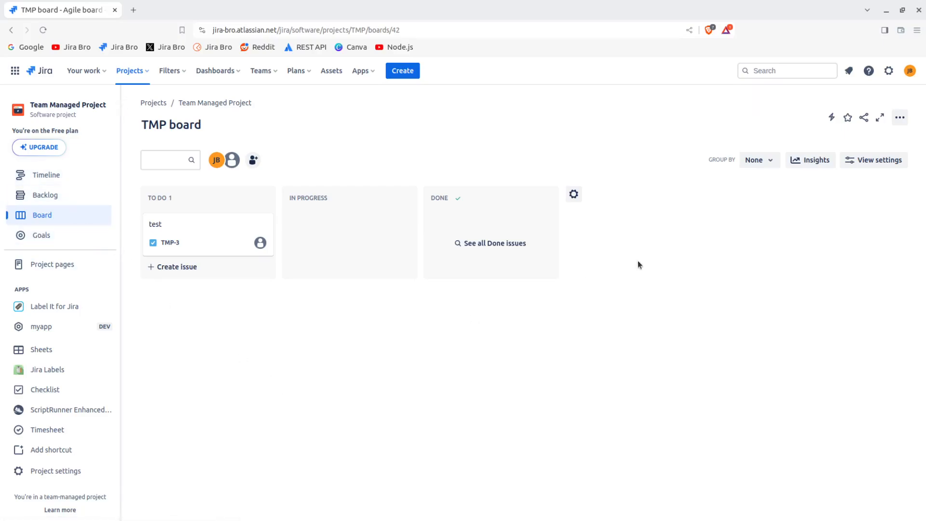
{"action": "left_click", "coordinate": [885, 164]}
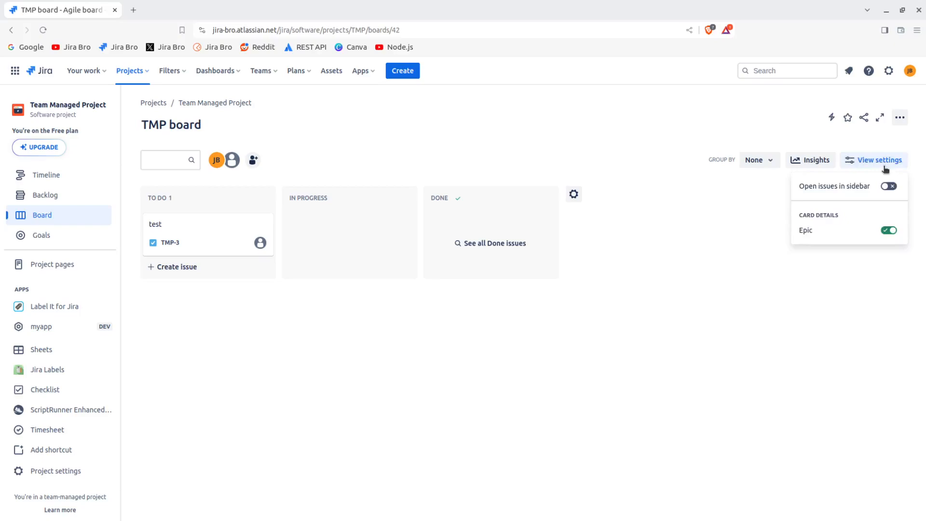
{"action": "left_click", "coordinate": [884, 165]}
{"action": "left_click", "coordinate": [885, 166]}
{"action": "left_click", "coordinate": [885, 166]}
Open the board's custom filters settings page and go back to the board
{"action": "left_click", "coordinate": [899, 121]}
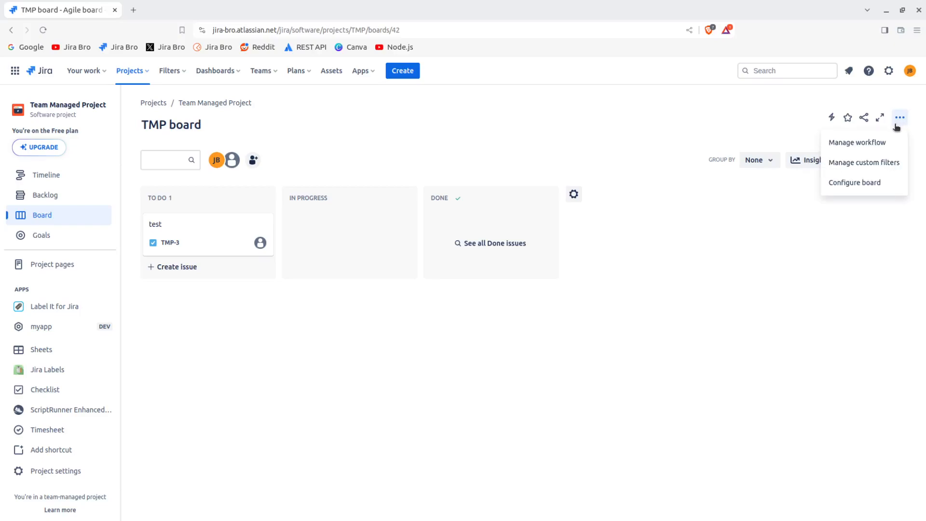
{"action": "left_click", "coordinate": [876, 162]}
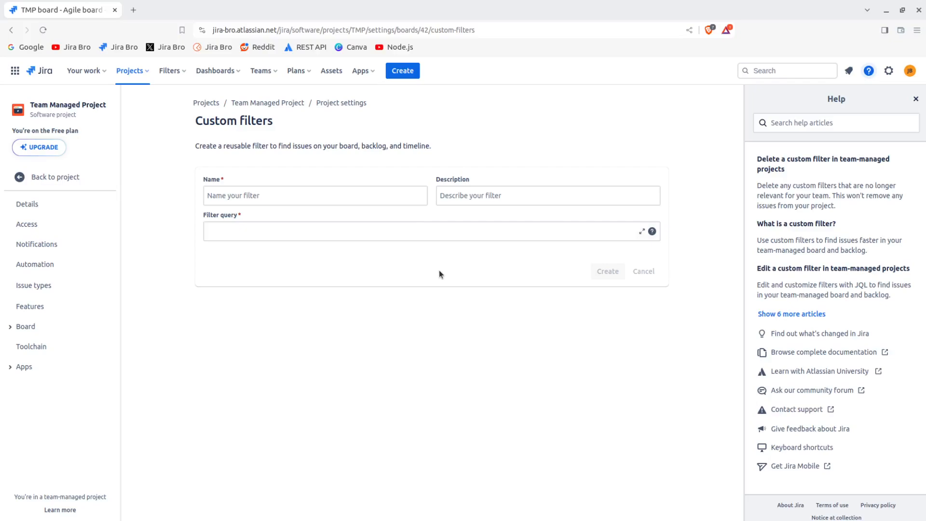
{"action": "left_click_drag", "start_coordinate": [202, 121], "coordinate": [267, 122]}
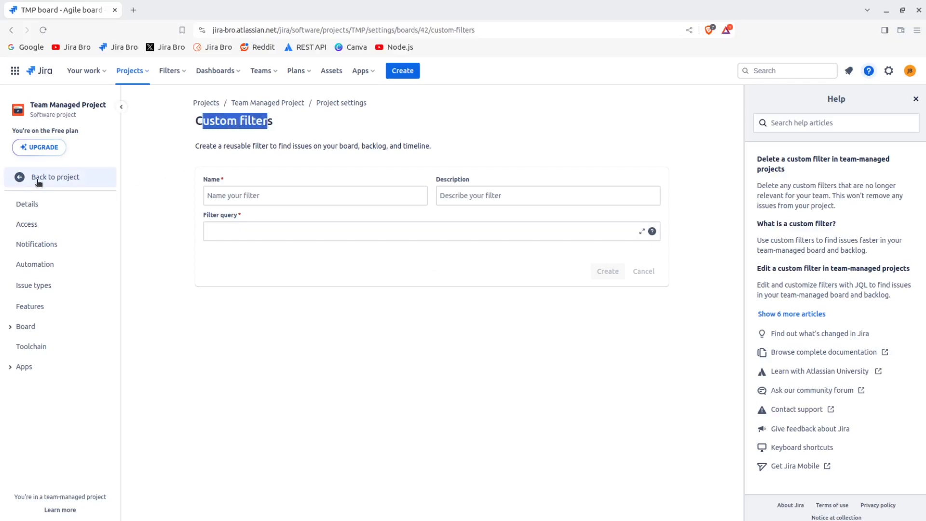
{"action": "left_click", "coordinate": [11, 30]}
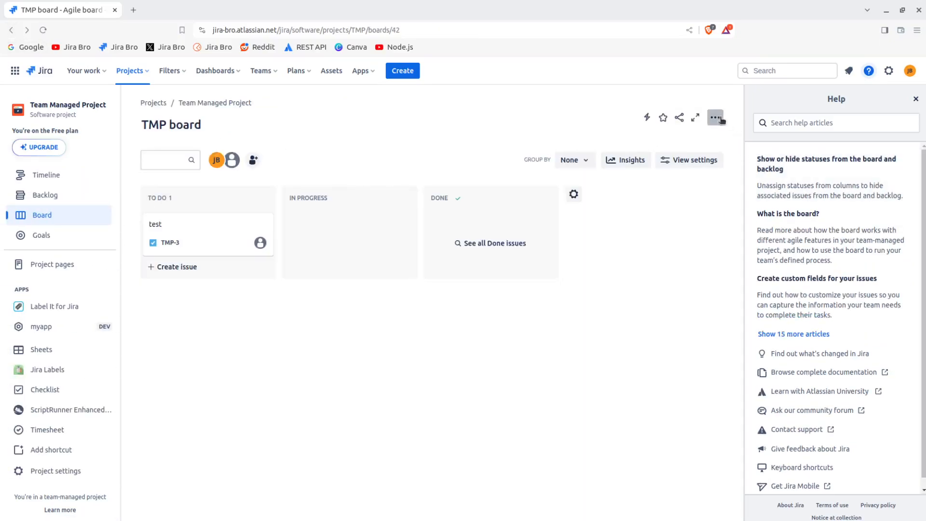
{"action": "left_click", "coordinate": [716, 117]}
{"action": "left_click", "coordinate": [916, 99]}
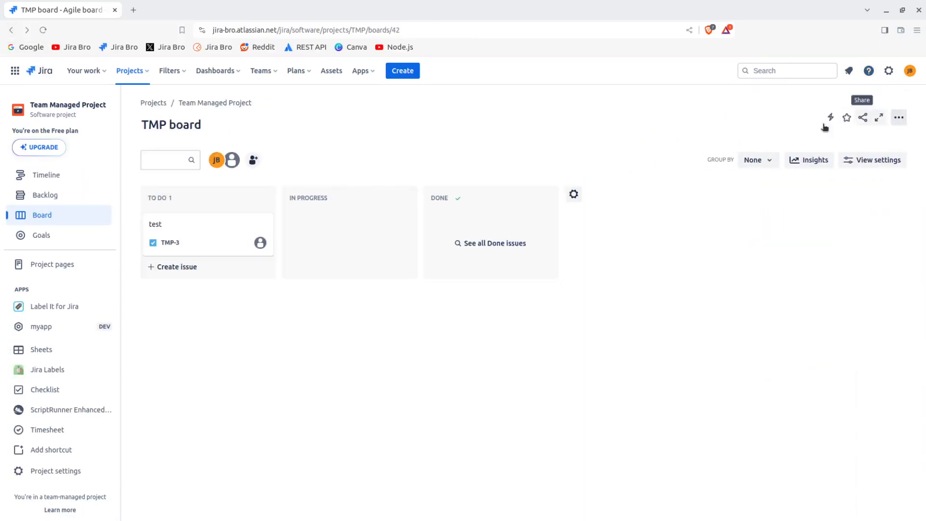
Open the board configuration's columns and statuses page and discard it without saving
{"action": "left_click", "coordinate": [899, 121]}
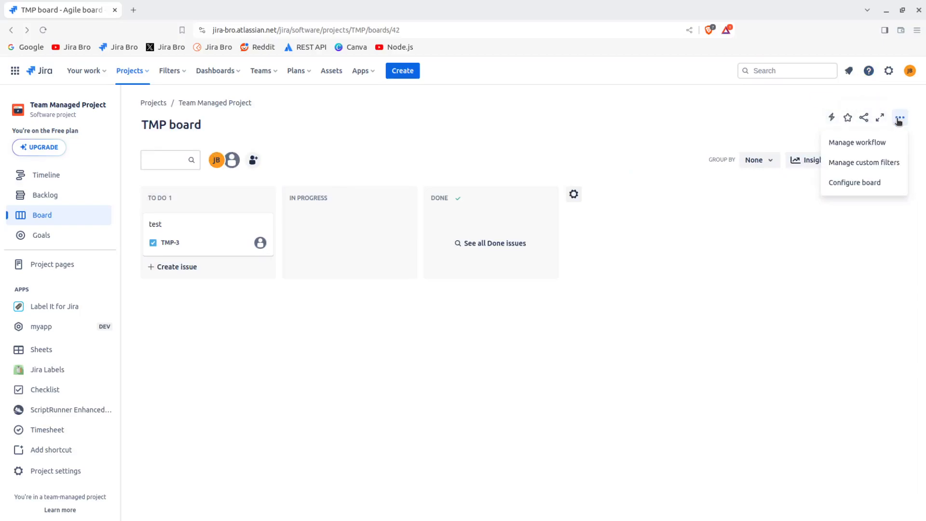
{"action": "left_click", "coordinate": [770, 341]}
{"action": "left_click", "coordinate": [901, 116]}
{"action": "left_click", "coordinate": [878, 182]}
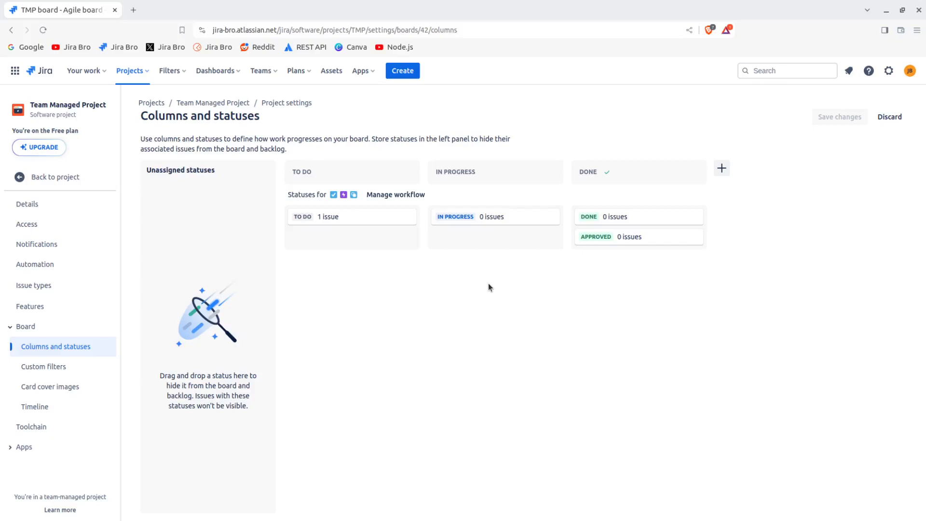
{"action": "left_click", "coordinate": [890, 117]}
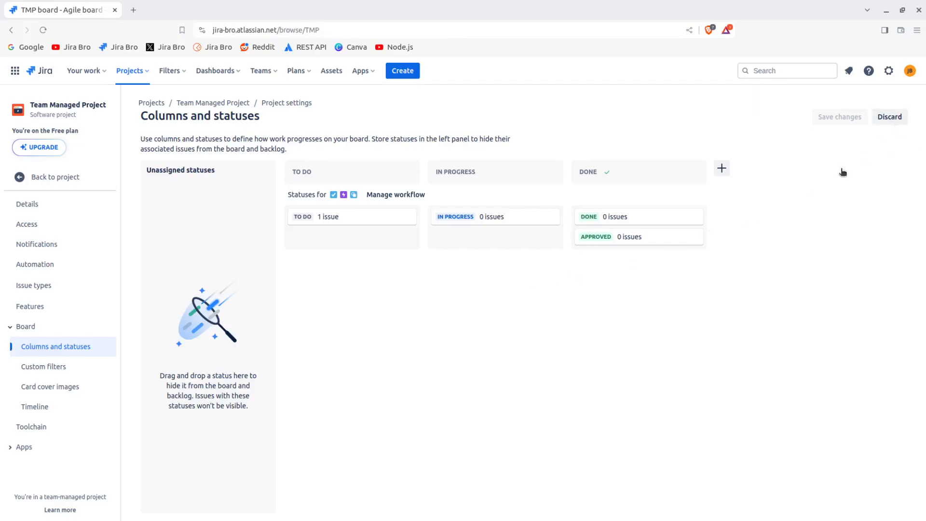